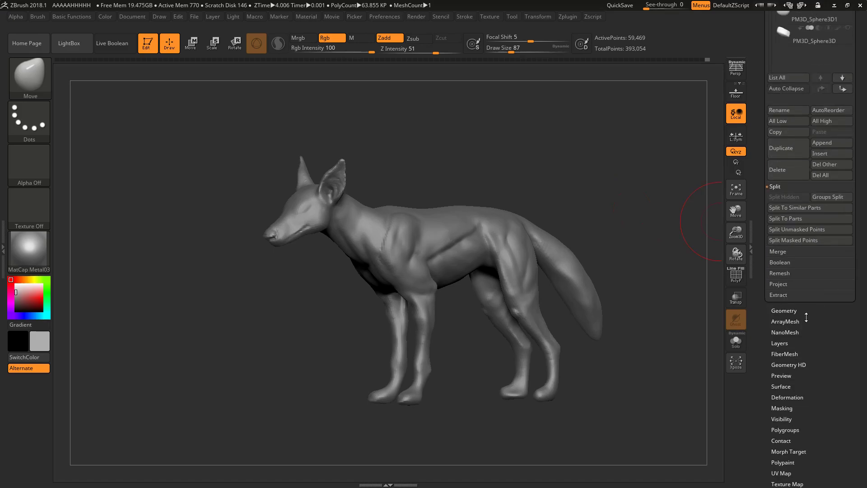
- Remesh the body with DynaMesh at resolution 200
{"action": "left_click_drag", "start_coordinate": [830, 318], "coordinate": [830, 374]}
{"action": "left_click_drag", "start_coordinate": [598, 165], "coordinate": [668, 193], "text": "alt"}
{"action": "left_click", "coordinate": [809, 140]}
{"action": "mouse_move", "coordinate": [605, 163]}
{"action": "left_mouse_down", "text": "ctrl"}
{"action": "mouse_move", "coordinate": [640, 197]}
{"action": "mouse_move", "coordinate": [609, 192]}
{"action": "left_mouse_up", "text": "ctrl"}
- Smooth the body's shoulder, foreleg, neck, jaw and ear base, and re-run DynaMesh at resolution 200
{"action": "left_click_drag", "start_coordinate": [384, 250], "coordinate": [454, 203], "text": "shift"}
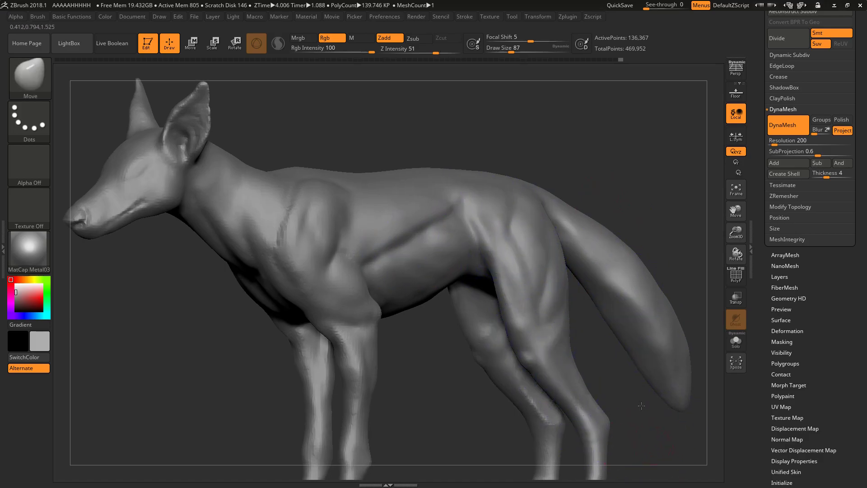
{"action": "left_click_drag", "start_coordinate": [643, 416], "coordinate": [583, 426], "text": "shift"}
{"action": "left_click_drag", "start_coordinate": [384, 296], "coordinate": [357, 397], "text": "shift"}
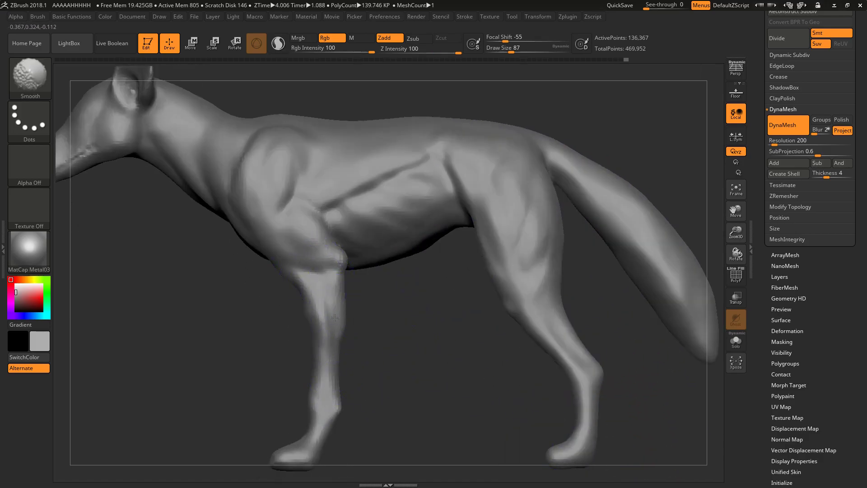
{"action": "left_click_drag", "start_coordinate": [267, 320], "coordinate": [368, 397], "text": "alt"}
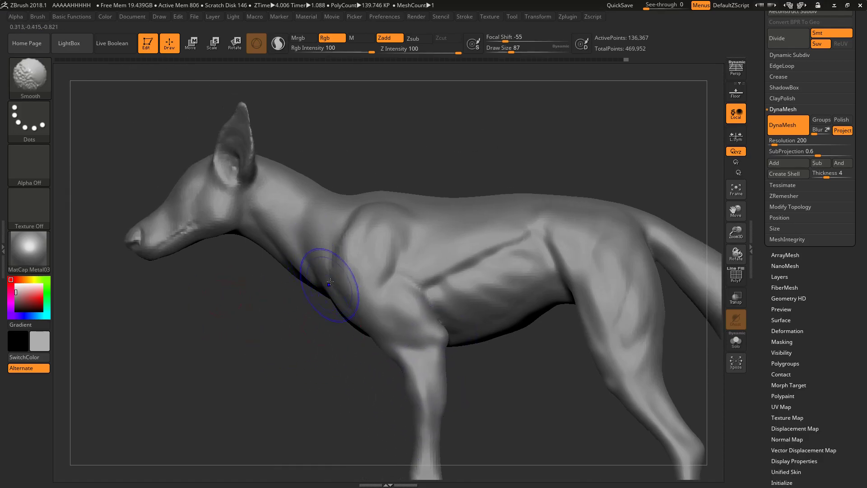
{"action": "mouse_move", "coordinate": [365, 257]}
{"action": "left_mouse_down", "text": "shift"}
{"action": "mouse_move", "coordinate": [445, 209]}
{"action": "mouse_move", "coordinate": [502, 290]}
{"action": "mouse_move", "coordinate": [456, 235]}
{"action": "left_mouse_up", "text": "shift"}
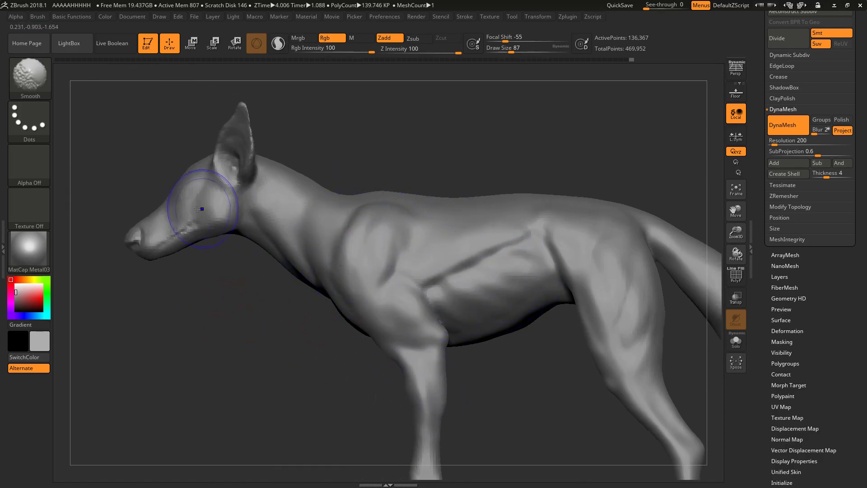
{"action": "left_click_drag", "start_coordinate": [232, 167], "coordinate": [240, 173], "text": "shift"}
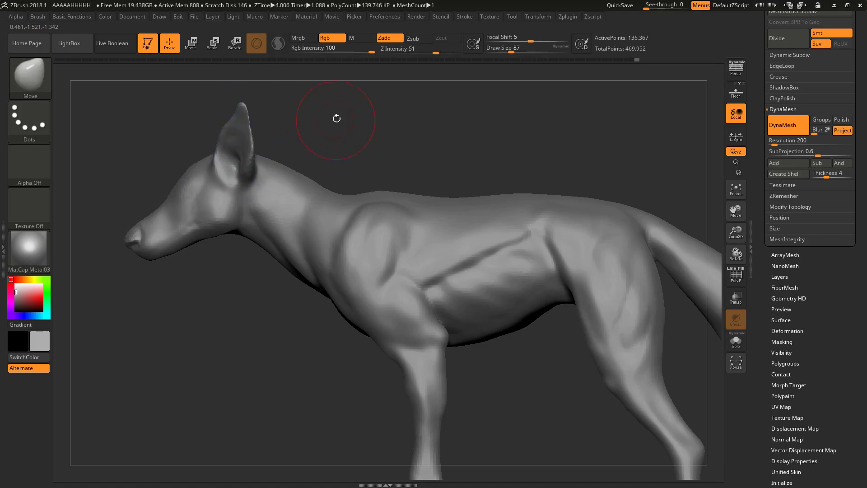
{"action": "left_click_drag", "start_coordinate": [341, 110], "coordinate": [388, 141], "text": "ctrl"}
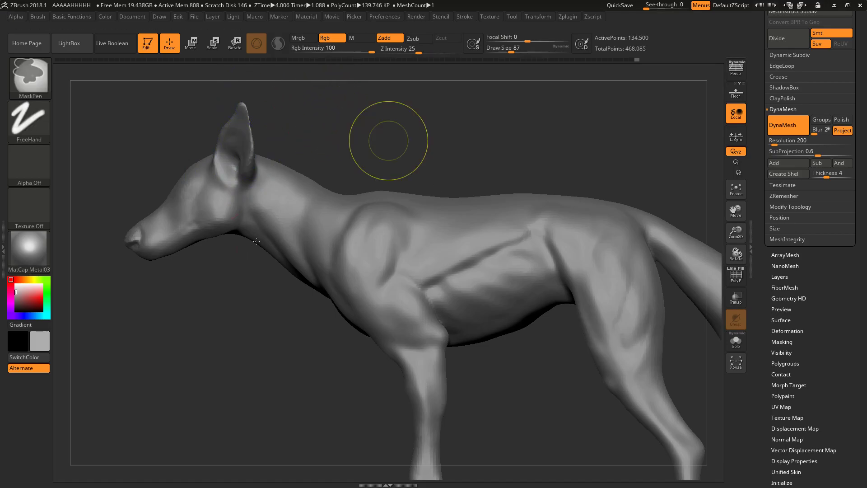
{"action": "left_click_drag", "start_coordinate": [423, 161], "coordinate": [458, 162]}
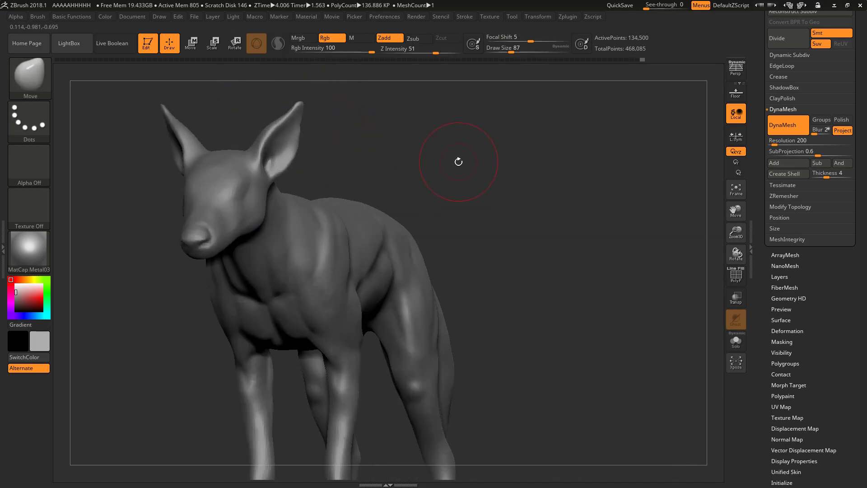
{"action": "left_click_drag", "start_coordinate": [649, 258], "coordinate": [595, 242]}
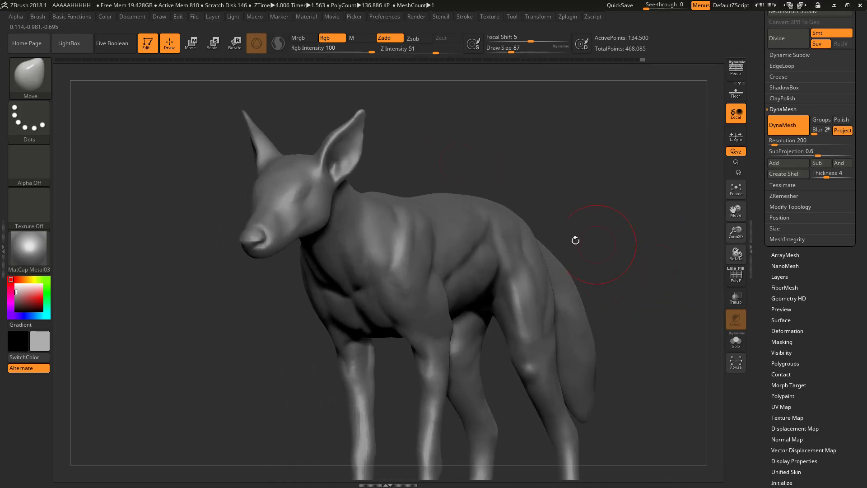
- Select the ClayBuildup brush and smooth the side of the face below the eye
{"action": "key", "text": "b"}
{"action": "key", "text": "c"}
{"action": "key", "text": "b"}
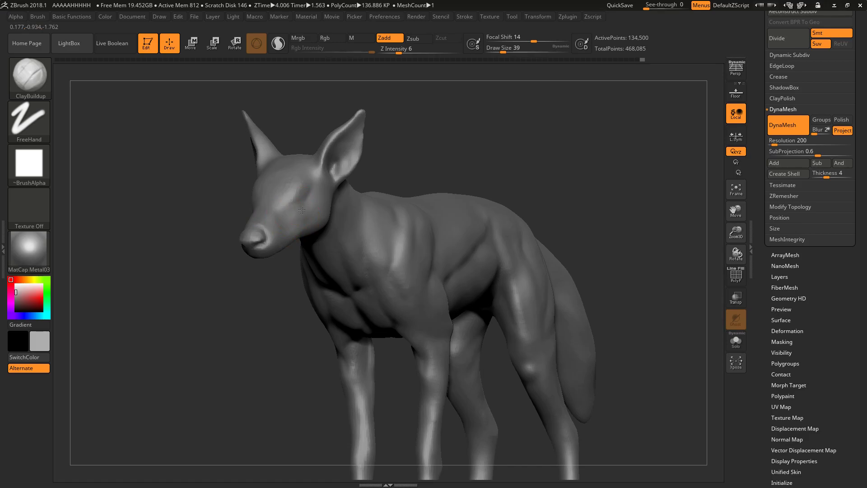
{"action": "left_click_drag", "start_coordinate": [303, 208], "coordinate": [276, 217], "text": "shift"}
- Rename the Skin_ZSphere1 subtool as Original
{"action": "left_click_drag", "start_coordinate": [623, 138], "coordinate": [629, 194], "text": "alt"}
{"action": "left_click_drag", "start_coordinate": [856, 134], "coordinate": [853, 337]}
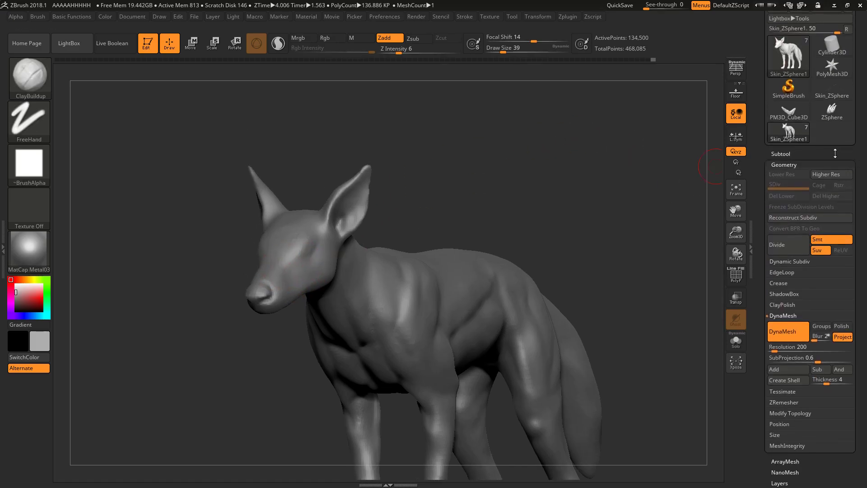
{"action": "left_click", "coordinate": [791, 153]}
{"action": "left_click_drag", "start_coordinate": [722, 208], "coordinate": [645, 249]}
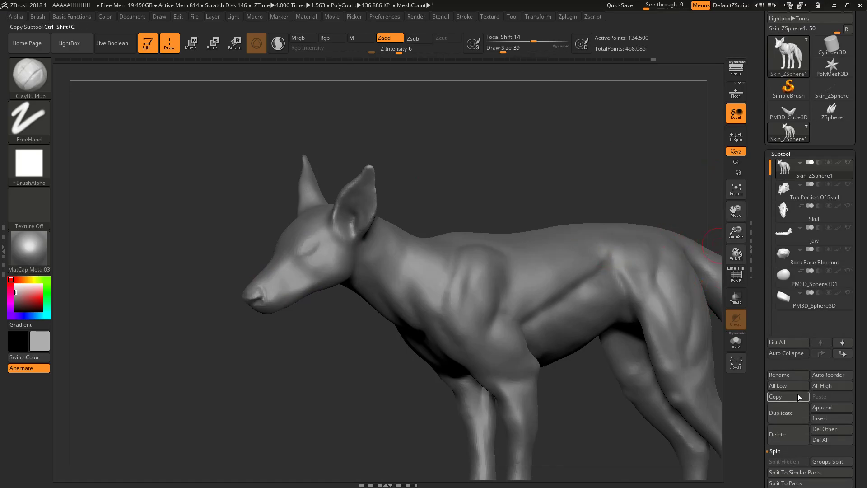
{"action": "left_click", "coordinate": [793, 378]}
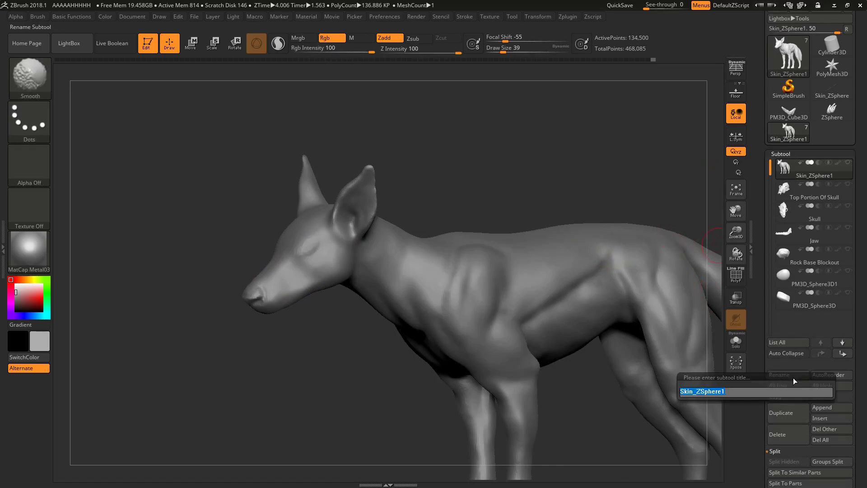
{"action": "type", "text": "Original"}
{"action": "key", "text": "Return"}
- Duplicate the Original subtool and rename the copy as NewBody
{"action": "left_click", "coordinate": [788, 412]}
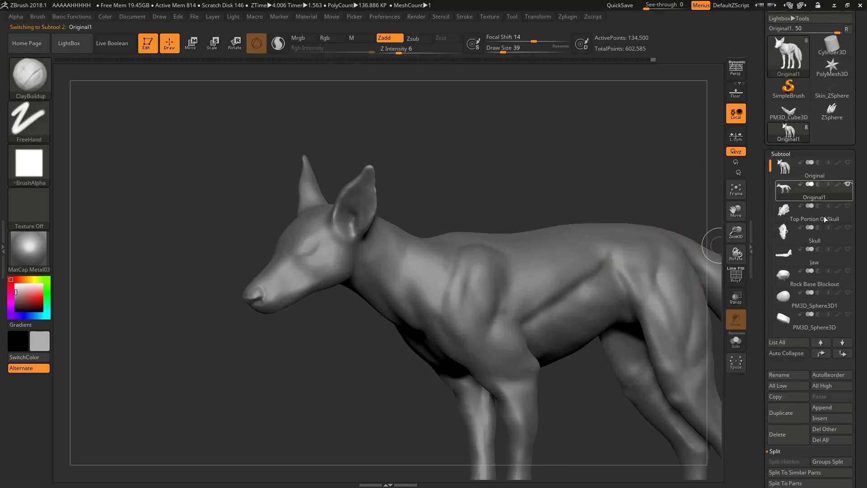
{"action": "left_click", "coordinate": [794, 373]}
{"action": "type", "text": "ZRem"}
{"action": "key", "text": "BackSpace"}
{"action": "key", "text": "BackSpace"}
{"action": "key", "text": "BackSpace"}
{"action": "key", "text": "BackSpace"}
{"action": "type", "text": "NewBody"}
{"action": "key", "text": "Return"}
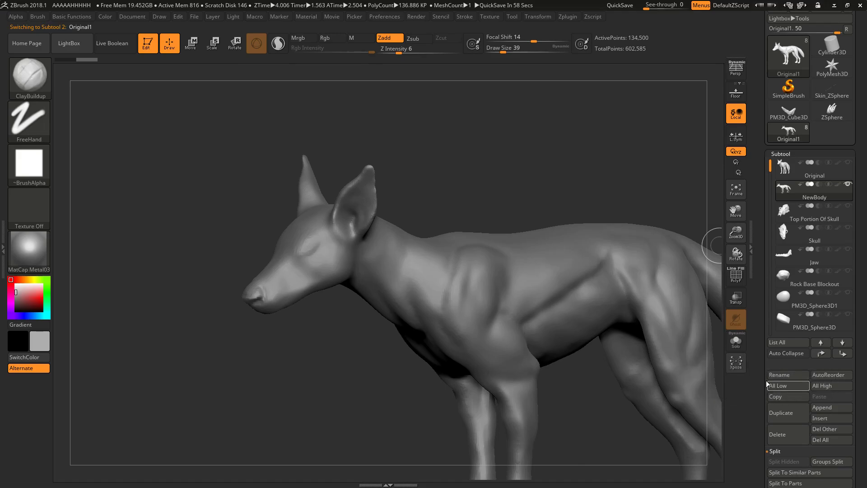
- Isolate the NewBody subtool in Solo mode and check its wireframe and polygroups
{"action": "left_click", "coordinate": [736, 342]}
{"action": "left_click_drag", "start_coordinate": [532, 205], "coordinate": [576, 197], "text": "alt"}
{"action": "key", "text": "shift+f"}
{"action": "left_click_drag", "start_coordinate": [458, 271], "coordinate": [477, 333], "text": "alt"}
{"action": "left_click_drag", "start_coordinate": [613, 205], "coordinate": [535, 274]}
{"action": "key", "text": "shift+f"}
- Set the ZRemesher target polygon count to 1 for NewBody
{"action": "left_click_drag", "start_coordinate": [642, 400], "coordinate": [701, 356], "text": "shift"}
{"action": "left_click_drag", "start_coordinate": [859, 363], "coordinate": [859, 299]}
{"action": "left_click", "coordinate": [800, 436]}
{"action": "left_click_drag", "start_coordinate": [640, 345], "coordinate": [537, 343]}
{"action": "left_click_drag", "start_coordinate": [444, 397], "coordinate": [302, 428], "text": "alt"}
{"action": "left_click", "coordinate": [800, 263]}
{"action": "left_click_drag", "start_coordinate": [622, 403], "coordinate": [567, 448], "text": "alt"}
{"action": "left_click", "coordinate": [798, 241]}
{"action": "type", "text": "1"}
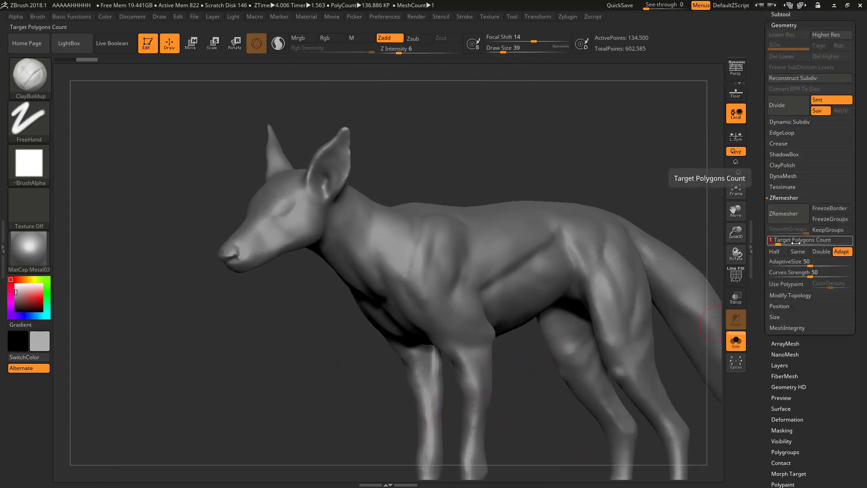
- Set the brush draw size to 112 and smooth NewBody's shoulder, flank and hip
{"action": "left_click_drag", "start_coordinate": [625, 180], "coordinate": [586, 185]}
{"action": "key", "text": "space"}
{"action": "mouse_move", "coordinate": [423, 293]}
{"action": "left_mouse_down"}
{"action": "mouse_move", "coordinate": [453, 293]}
{"action": "mouse_move", "coordinate": [437, 231]}
{"action": "left_mouse_up"}
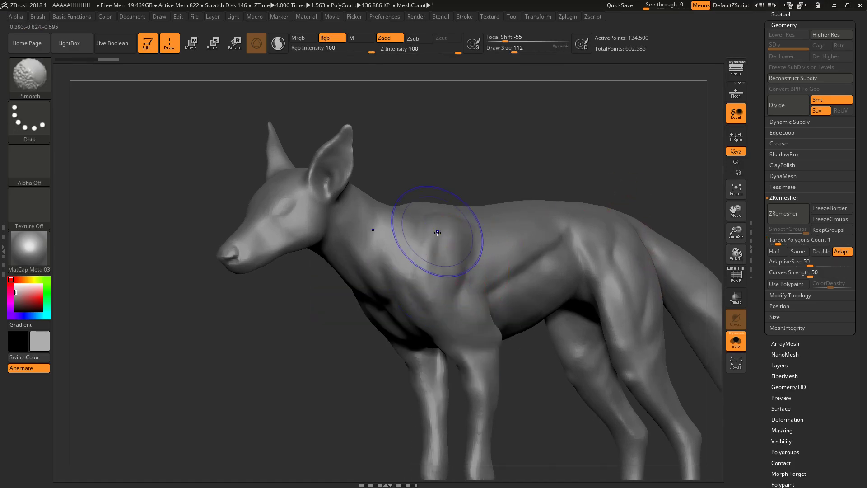
{"action": "key", "text": "shift+f"}
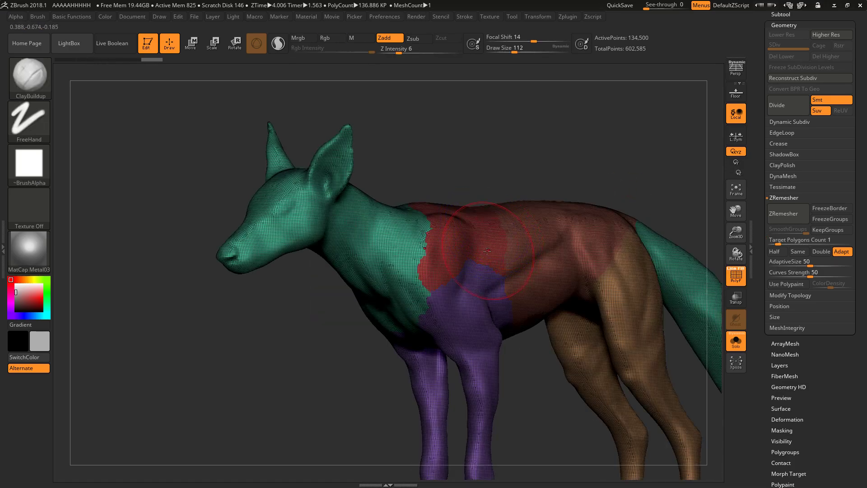
{"action": "key", "text": "shift+f"}
{"action": "mouse_move", "coordinate": [558, 238]}
{"action": "left_mouse_down", "text": "shift"}
{"action": "mouse_move", "coordinate": [483, 270]}
{"action": "mouse_move", "coordinate": [422, 276]}
{"action": "mouse_move", "coordinate": [377, 252]}
{"action": "mouse_move", "coordinate": [444, 354]}
{"action": "mouse_move", "coordinate": [438, 377]}
{"action": "left_mouse_up", "text": "shift"}
{"action": "left_click_drag", "start_coordinate": [510, 393], "coordinate": [470, 365], "text": "alt"}
{"action": "mouse_move", "coordinate": [570, 226]}
{"action": "left_mouse_down", "text": "shift"}
{"action": "mouse_move", "coordinate": [569, 235]}
{"action": "mouse_move", "coordinate": [583, 239]}
{"action": "left_mouse_up", "text": "shift"}
- Smooth the hind leg, rump and neck base of NewBody
{"action": "left_click_drag", "start_coordinate": [646, 192], "coordinate": [631, 184]}
{"action": "left_click_drag", "start_coordinate": [610, 301], "coordinate": [604, 315], "text": "shift"}
{"action": "right_click_drag", "start_coordinate": [604, 338], "coordinate": [537, 299], "text": "alt"}
{"action": "left_click_drag", "start_coordinate": [536, 299], "coordinate": [580, 363], "text": "shift"}
{"action": "right_click_drag", "start_coordinate": [613, 227], "coordinate": [614, 277], "text": "alt"}
{"action": "left_click_drag", "start_coordinate": [501, 214], "coordinate": [468, 211], "text": "shift"}
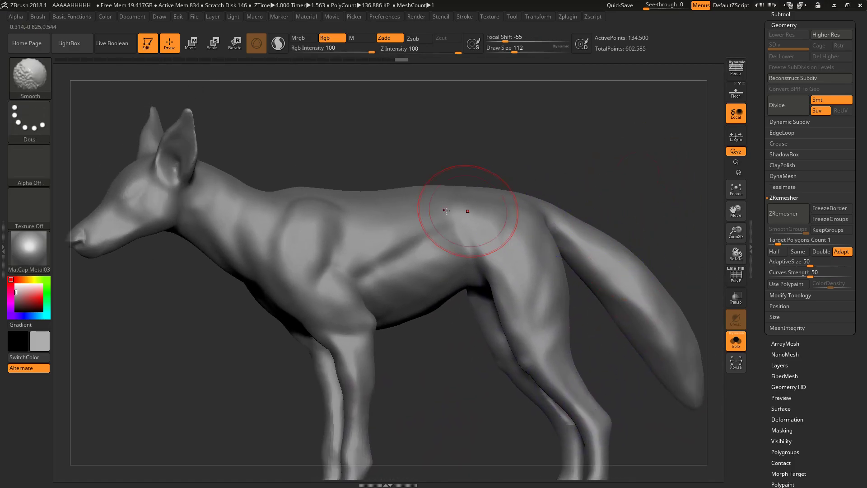
{"action": "right_click_drag", "start_coordinate": [289, 190], "coordinate": [321, 197], "text": "alt"}
{"action": "left_click_drag", "start_coordinate": [283, 220], "coordinate": [273, 229], "text": "shift"}
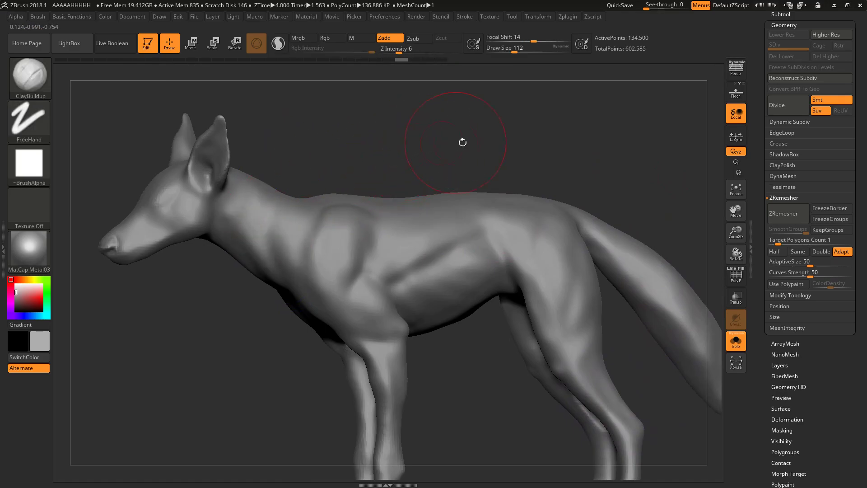
- Retopologize NewBody with ZRemesher and display its polygon wireframe
{"action": "right_click_drag", "start_coordinate": [456, 142], "coordinate": [543, 155], "text": "alt"}
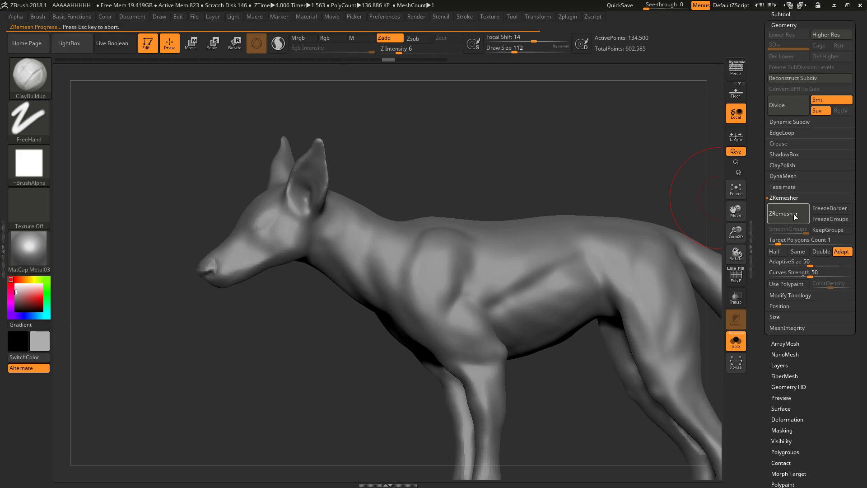
{"action": "key", "text": "shift+f"}
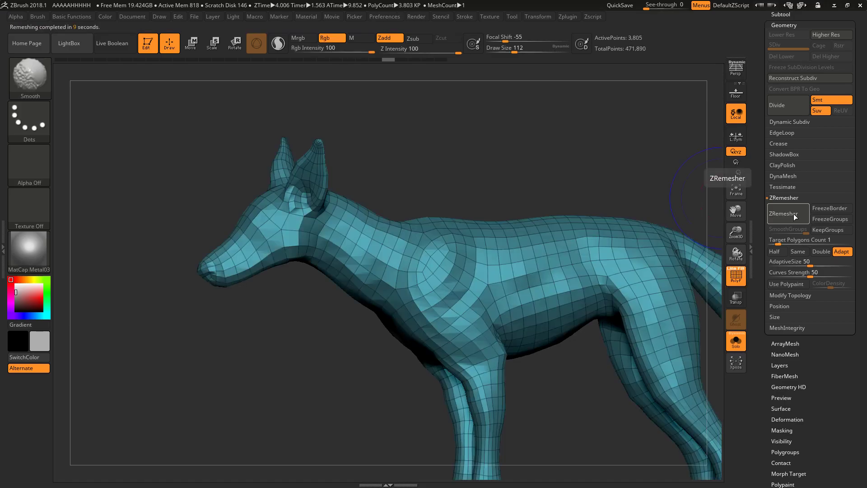
{"action": "key", "text": "shift+f"}
{"action": "left_click_drag", "start_coordinate": [414, 176], "coordinate": [397, 203], "text": "alt"}
{"action": "key", "text": "shift+f"}
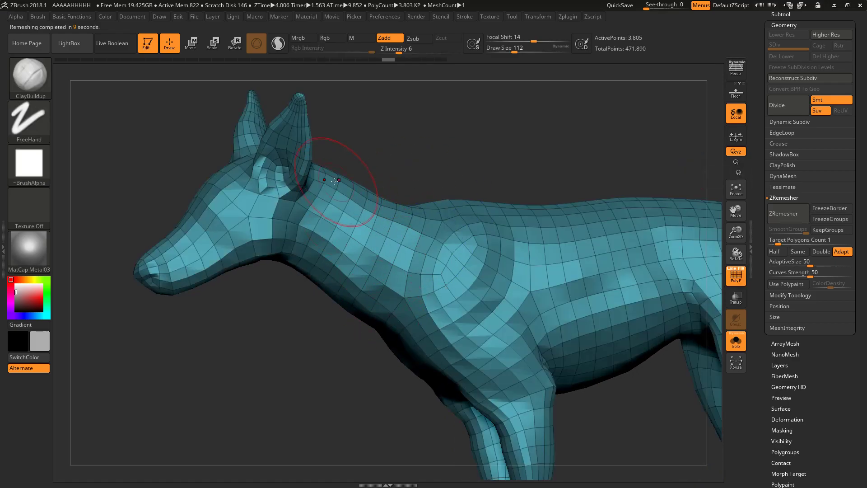
- Examine the new edge flow around NewBody's head, shoulders, chest, legs and overall body
{"action": "left_click_drag", "start_coordinate": [470, 182], "coordinate": [386, 120], "text": "alt"}
{"action": "left_click_drag", "start_coordinate": [555, 135], "coordinate": [359, 168]}
{"action": "left_click_drag", "start_coordinate": [409, 319], "coordinate": [543, 269], "text": "alt"}
{"action": "left_click_drag", "start_coordinate": [492, 283], "coordinate": [464, 337]}
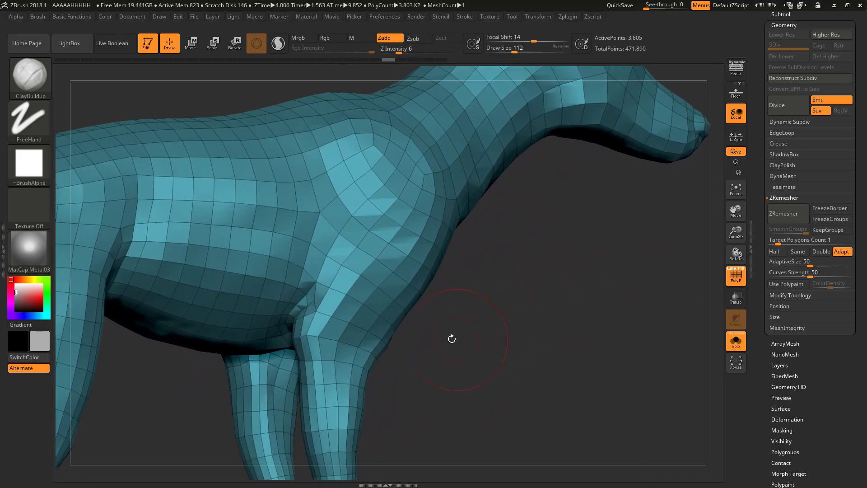
{"action": "left_click_drag", "start_coordinate": [365, 374], "coordinate": [358, 392]}
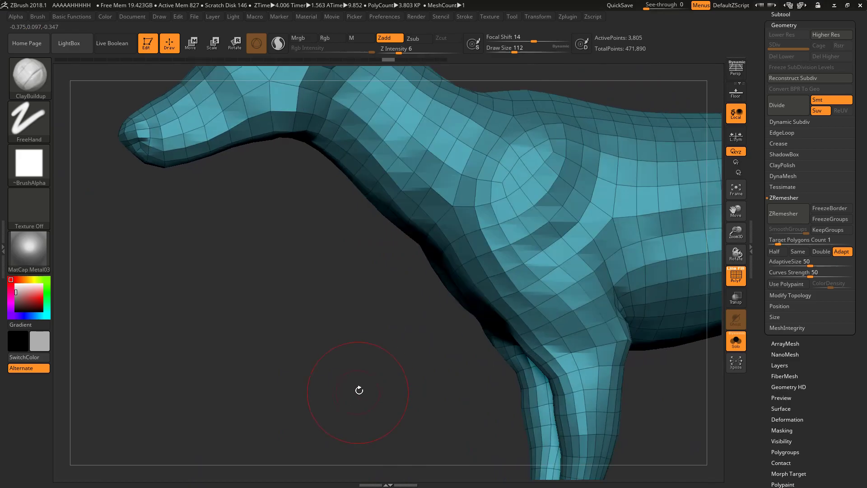
{"action": "key", "text": "f"}
{"action": "left_click_drag", "start_coordinate": [315, 306], "coordinate": [580, 199]}
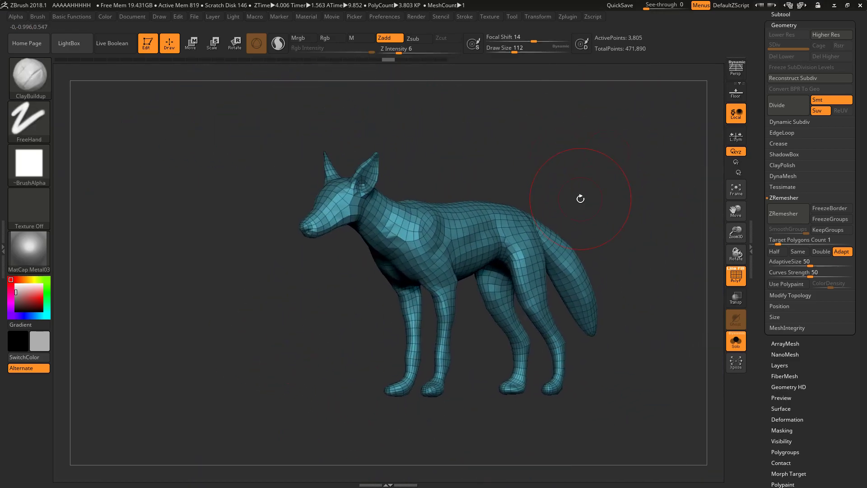
{"action": "left_click_drag", "start_coordinate": [580, 199], "coordinate": [659, 225]}
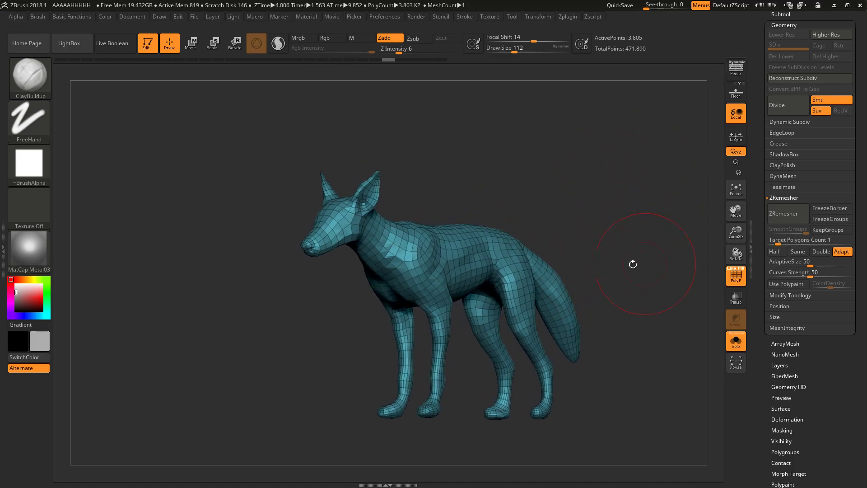
- Subdivide NewBody up to subdivision level 4 and hide the polygon wireframe
{"action": "key", "text": "ctrl+d"}
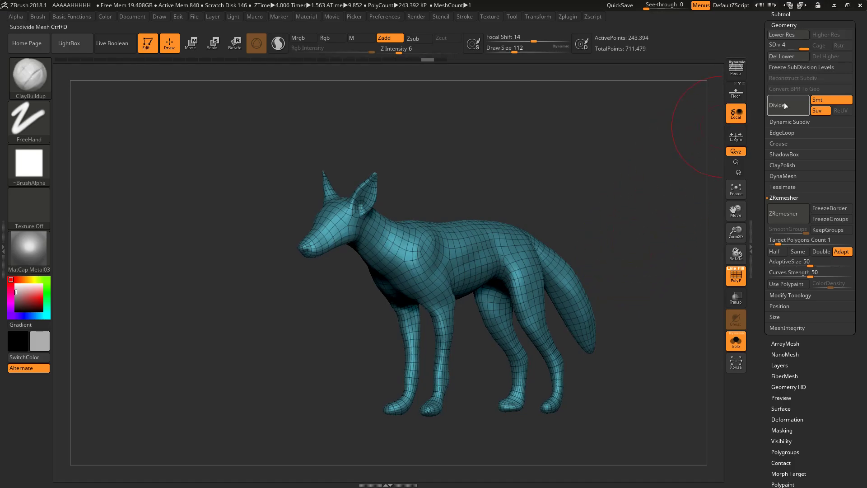
{"action": "key", "text": "shift+f"}
{"action": "left_click_drag", "start_coordinate": [595, 205], "coordinate": [599, 239], "text": "alt"}
- Switch to the DamStandard brush with draw size 83 and subdivide NewBody to level 5
{"action": "key", "text": "s"}
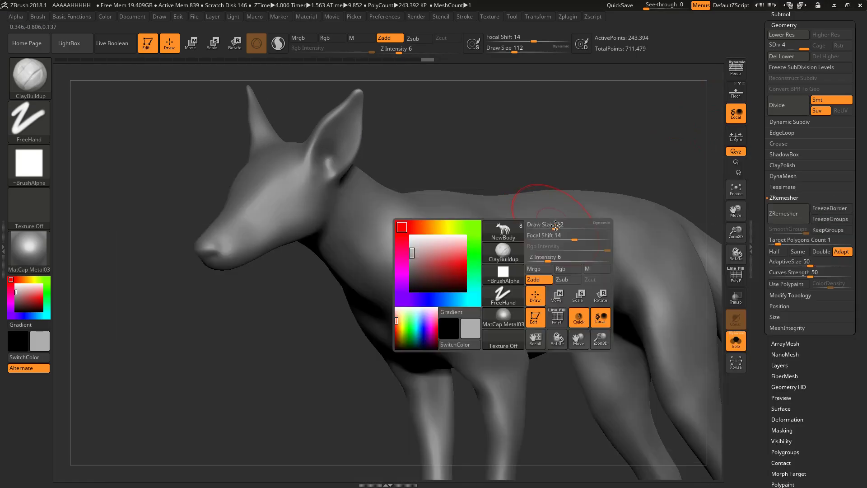
{"action": "left_click", "coordinate": [543, 226]}
{"action": "left_click_drag", "start_coordinate": [520, 229], "coordinate": [527, 262]}
{"action": "left_click_drag", "start_coordinate": [574, 154], "coordinate": [528, 222], "text": "alt"}
{"action": "key", "text": "b"}
{"action": "key", "text": "d"}
{"action": "key", "text": "s"}
{"action": "key", "text": "space"}
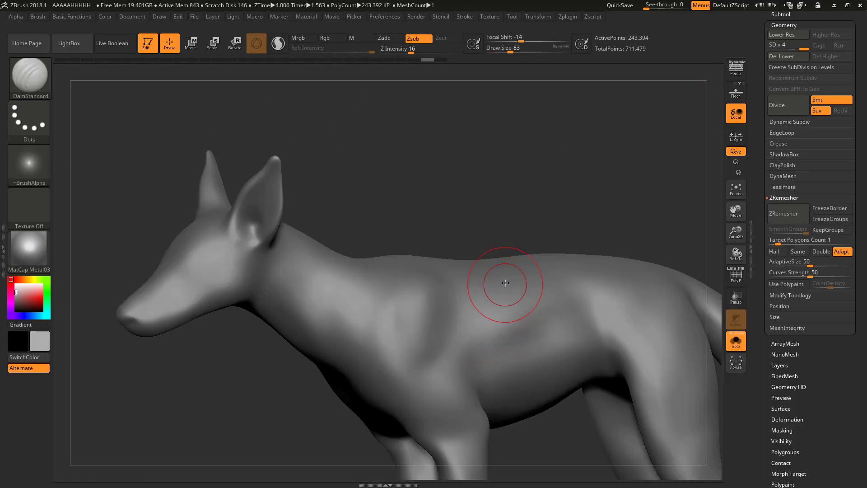
{"action": "left_click_drag", "start_coordinate": [526, 217], "coordinate": [554, 256]}
{"action": "key", "text": "ctrl+d"}
- Try DamStandard test strokes on the body with Z intensity raised to 32, and undo them
{"action": "left_click_drag", "start_coordinate": [483, 413], "coordinate": [485, 414]}
{"action": "key", "text": "ctrl+z"}
{"action": "key", "text": "space"}
{"action": "left_click_drag", "start_coordinate": [453, 367], "coordinate": [443, 367]}
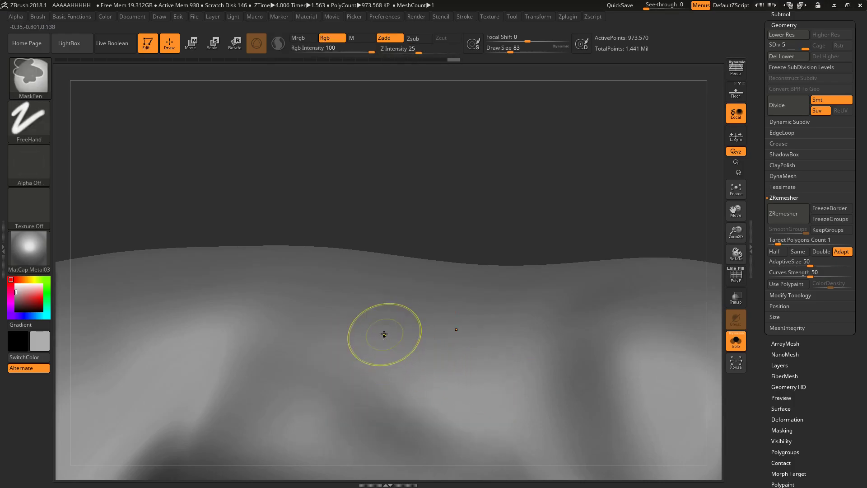
{"action": "key", "text": "space"}
{"action": "left_click_drag", "start_coordinate": [403, 362], "coordinate": [415, 362]}
{"action": "left_click_drag", "start_coordinate": [343, 321], "coordinate": [491, 412]}
{"action": "left_click_drag", "start_coordinate": [543, 205], "coordinate": [563, 372], "text": "alt"}
{"action": "key", "text": "ctrl+z"}
- Open the subtool list and turn off Solo mode to show Original together with NewBody
{"action": "left_click_drag", "start_coordinate": [504, 198], "coordinate": [416, 195]}
{"action": "left_click_drag", "start_coordinate": [526, 190], "coordinate": [688, 184], "text": "alt"}
{"action": "left_click_drag", "start_coordinate": [590, 205], "coordinate": [655, 171]}
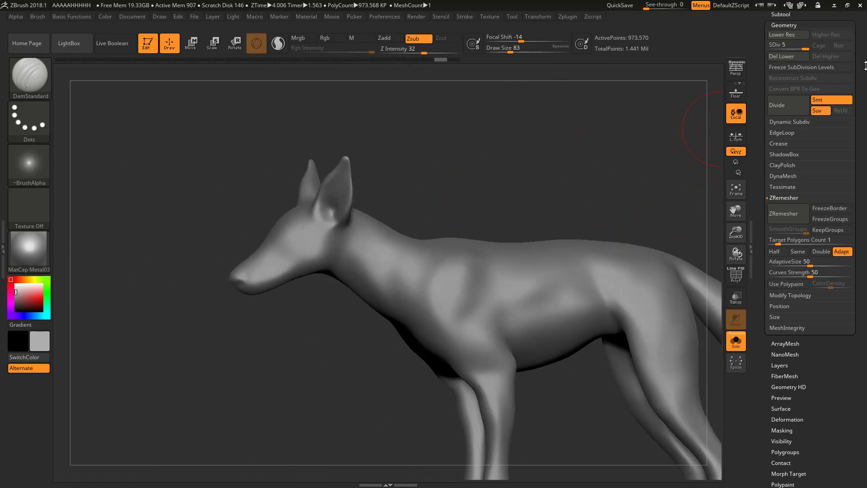
{"action": "scroll", "coordinate": [822, 75], "scroll_direction": "up", "scroll_amount": 2}
{"action": "left_click", "coordinate": [785, 39]}
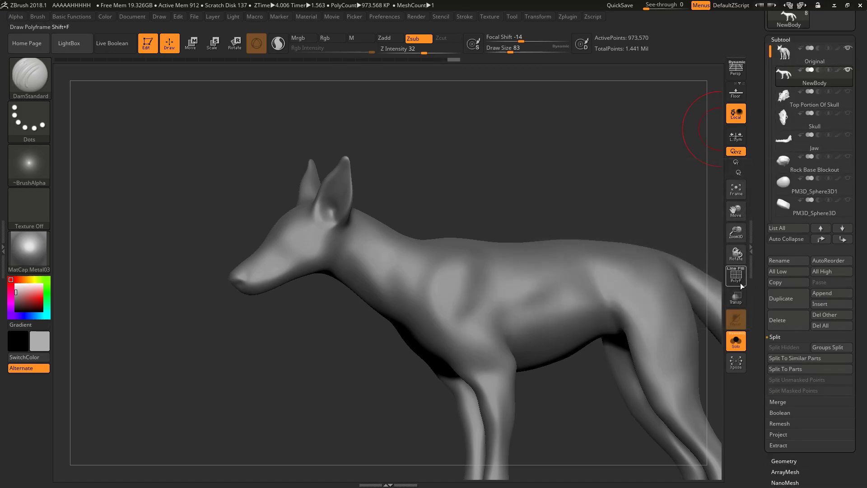
{"action": "left_click", "coordinate": [736, 341]}
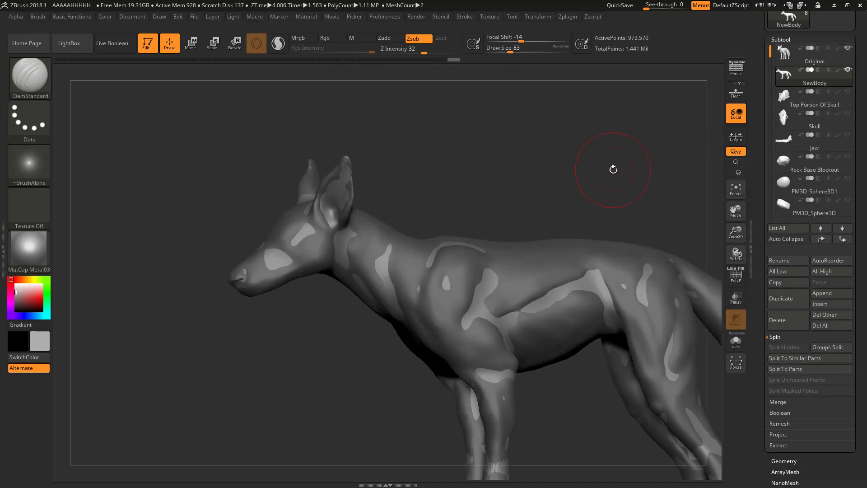
- Lower NewBody's subdivision level to 2 in its geometry settings
{"action": "left_click", "coordinate": [811, 459]}
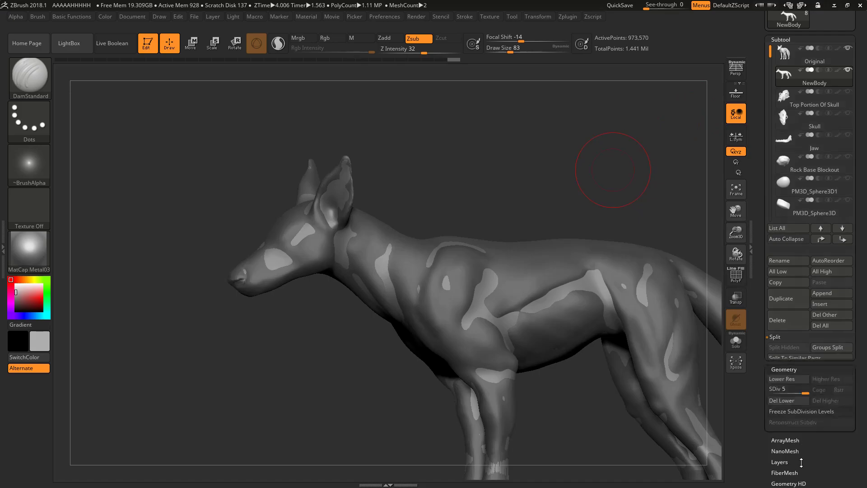
{"action": "left_click_drag", "start_coordinate": [803, 72], "coordinate": [777, 75]}
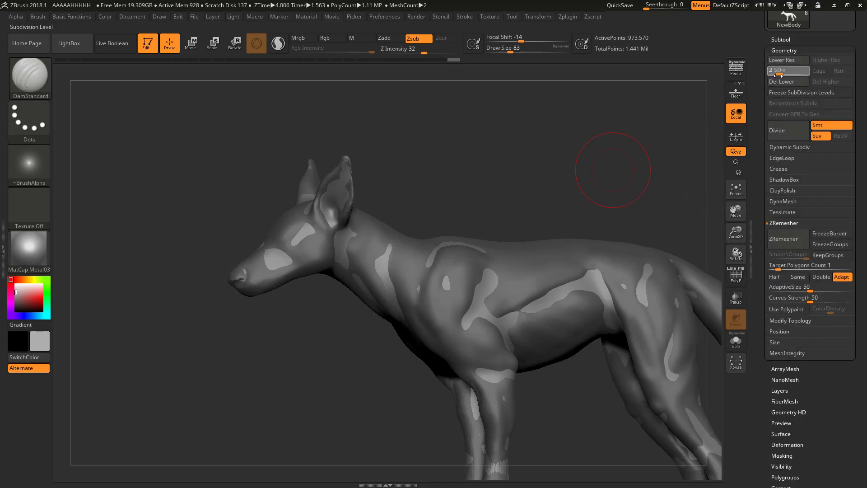
- Lower NewBody to subdivision level 1 and project the Original subtool's detail onto it with ProjectAll
{"action": "left_click", "coordinate": [797, 73], "text": "shift"}
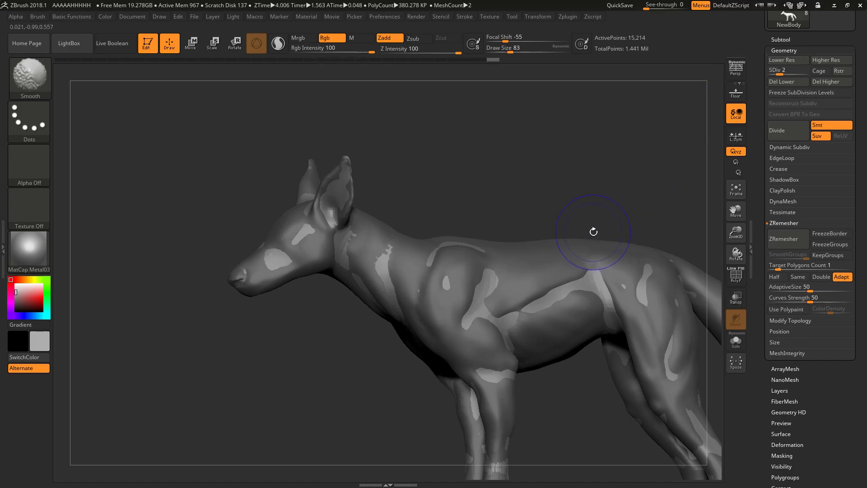
{"action": "key", "text": "shift+d"}
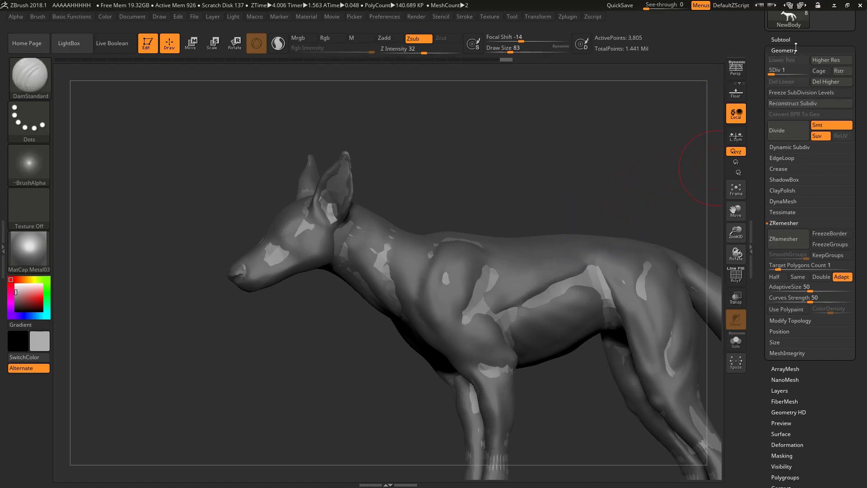
{"action": "left_click", "coordinate": [780, 40]}
{"action": "left_click", "coordinate": [800, 436]}
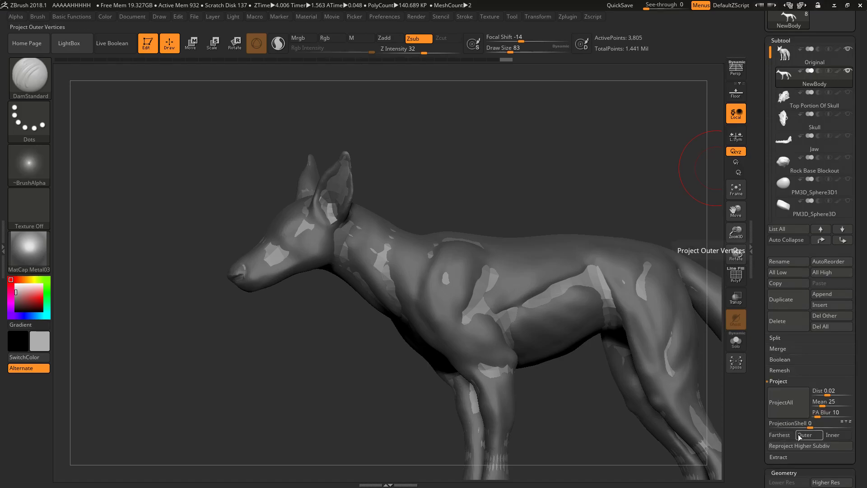
{"action": "left_click", "coordinate": [789, 408]}
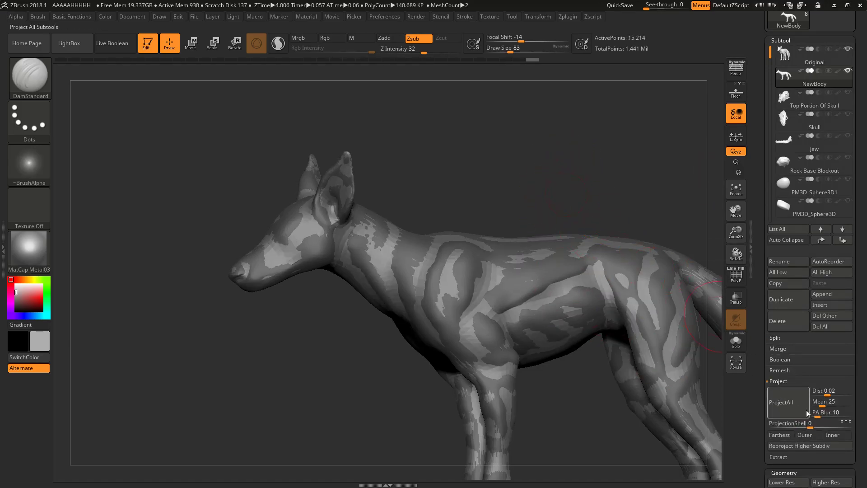
- Raise NewBody to subdivision level 3 and project the Original's detail onto it with ProjectAll
{"action": "key", "text": "d"}
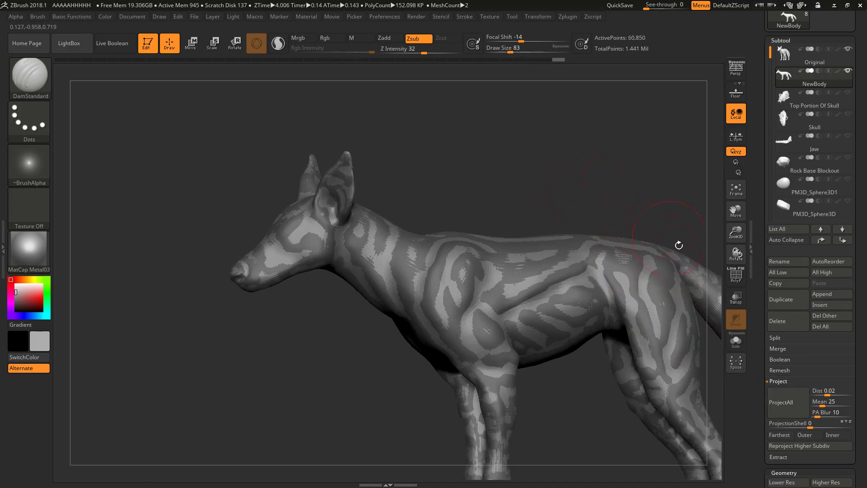
{"action": "key", "text": "shift+f"}
{"action": "key", "text": "shift+f"}
{"action": "left_click", "coordinate": [789, 405]}
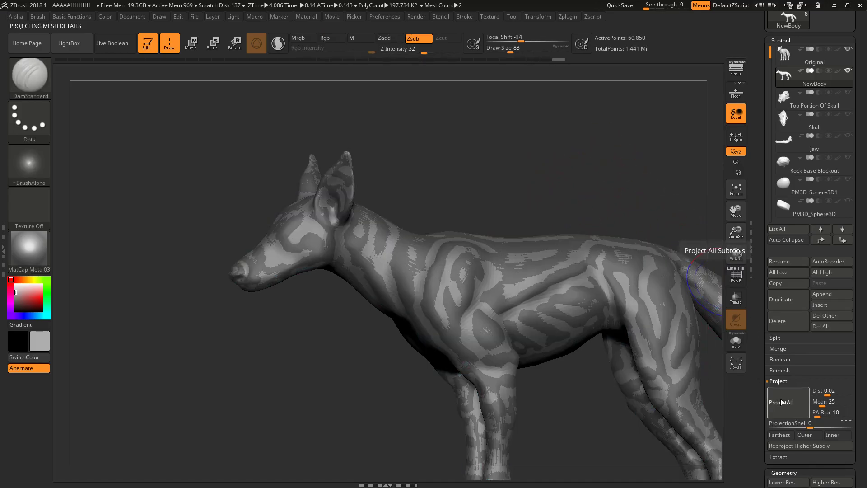
{"action": "left_click_drag", "start_coordinate": [533, 167], "coordinate": [543, 178]}
{"action": "left_click_drag", "start_coordinate": [543, 178], "coordinate": [568, 271], "text": "alt"}
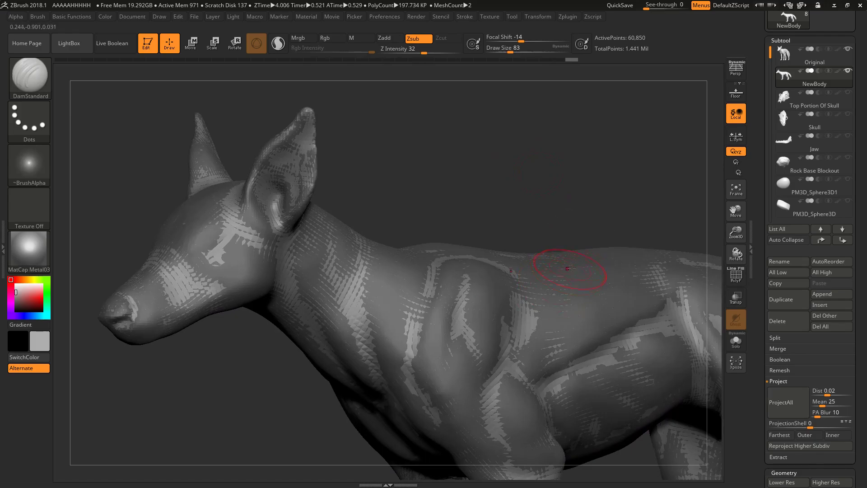
- Raise NewBody through subdivision levels 4 and 5, running ProjectAll at each level
{"action": "key", "text": "d"}
{"action": "left_click", "coordinate": [785, 402]}
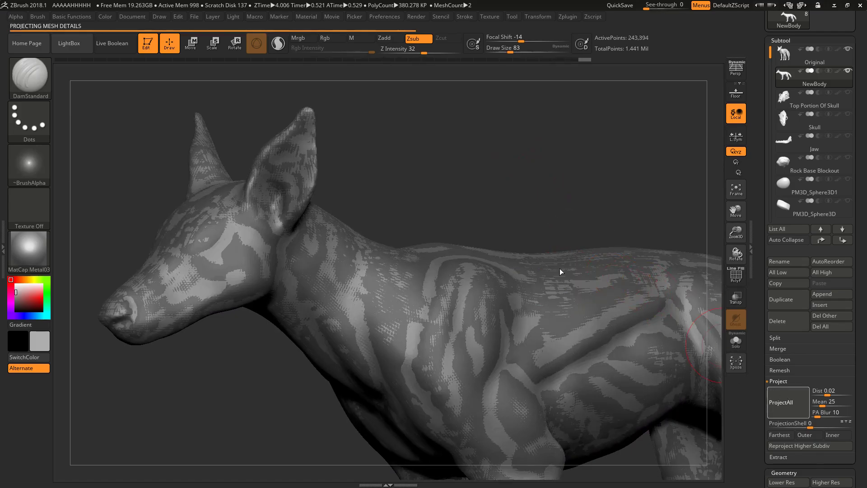
{"action": "key", "text": "d"}
{"action": "left_click", "coordinate": [786, 411]}
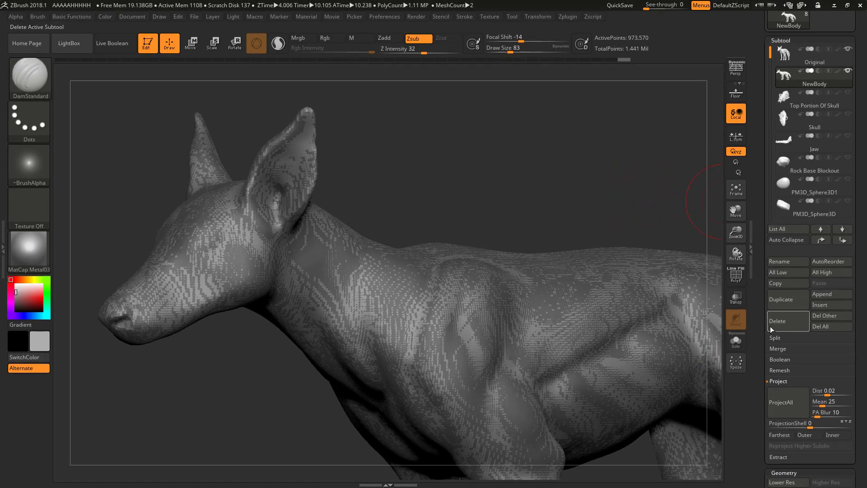
- Isolate NewBody with Solo mode and inspect the projected detail on its head and shoulders
{"action": "left_click", "coordinate": [735, 341]}
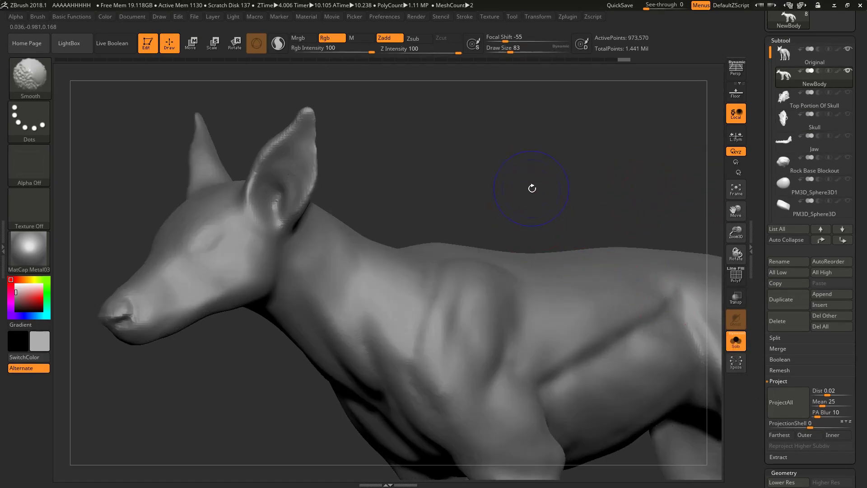
{"action": "key", "text": "shift+f"}
{"action": "left_click_drag", "start_coordinate": [518, 170], "coordinate": [601, 179]}
{"action": "key", "text": "shift+f"}
{"action": "key", "text": "shift+d"}
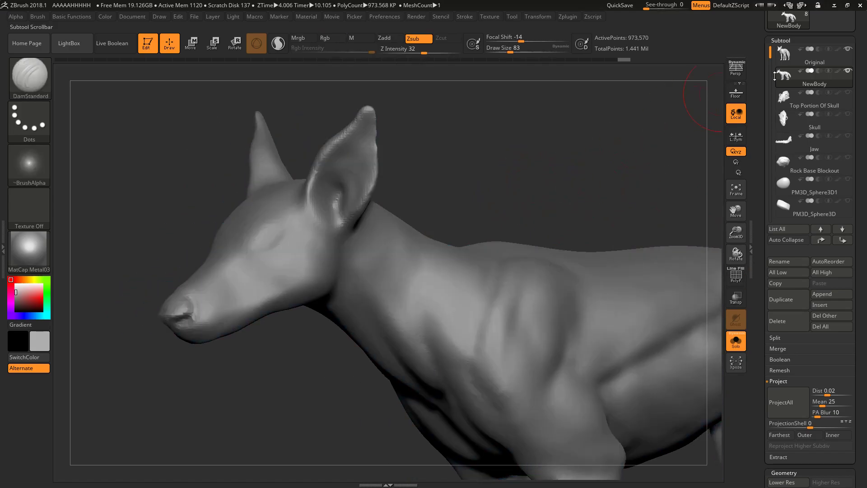
- Check NewBody's wireframe at the lowest subdivision level and its surface back up to level 5
{"action": "key", "text": "shift+f"}
{"action": "key", "text": "shift+d"}
{"action": "key", "text": "shift+d"}
{"action": "key", "text": "f"}
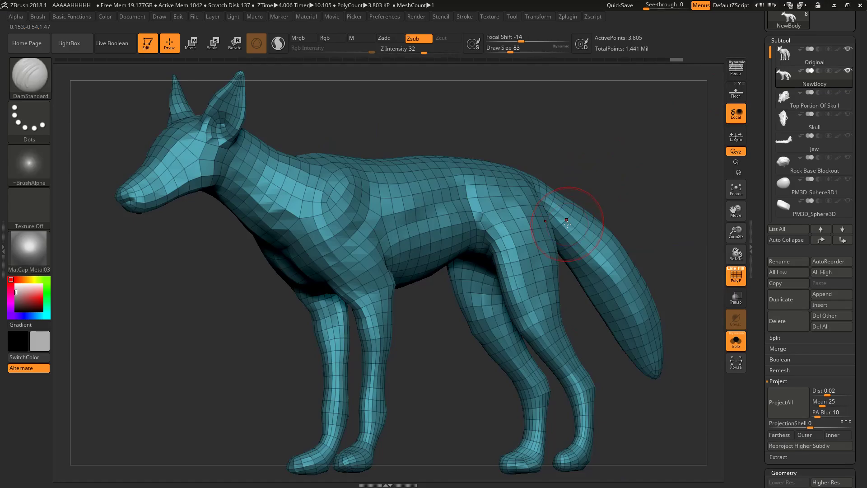
{"action": "left_click_drag", "start_coordinate": [616, 167], "coordinate": [647, 181], "text": "alt"}
{"action": "key", "text": "d"}
{"action": "key", "text": "d"}
{"action": "key", "text": "d"}
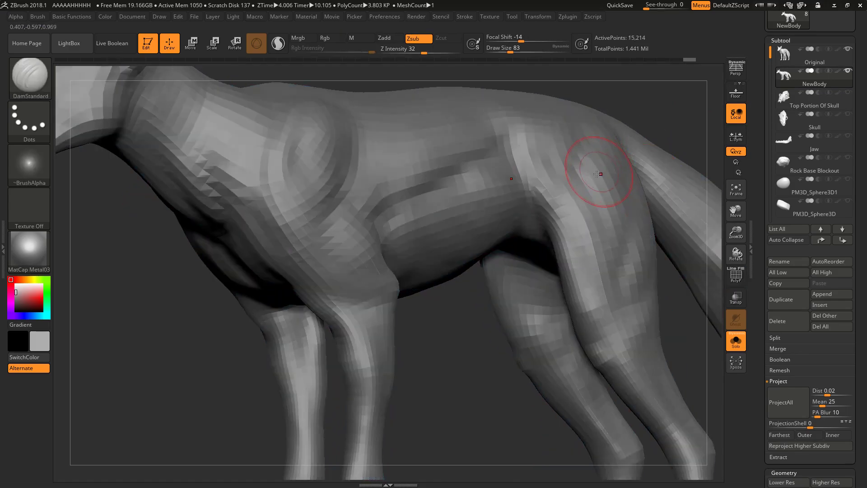
{"action": "left_click_drag", "start_coordinate": [486, 400], "coordinate": [578, 428]}
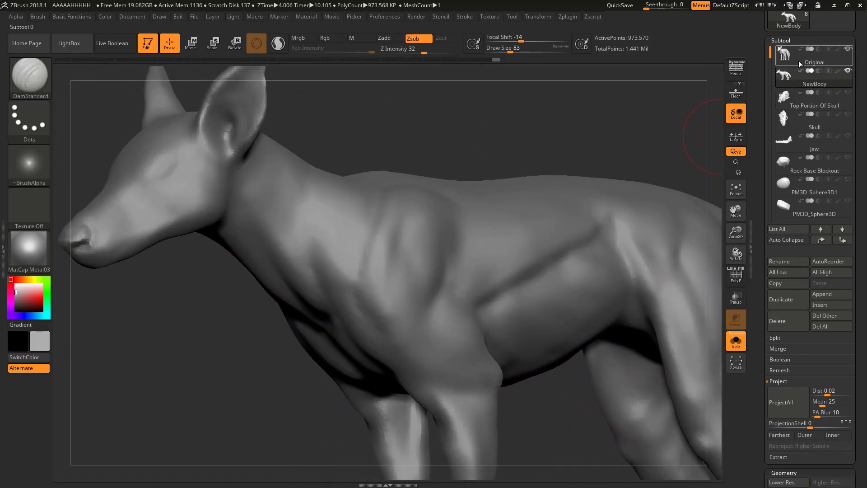
- Inspect the Original subtool's wireframe for comparison and reselect NewBody
{"action": "key", "text": "shift+f"}
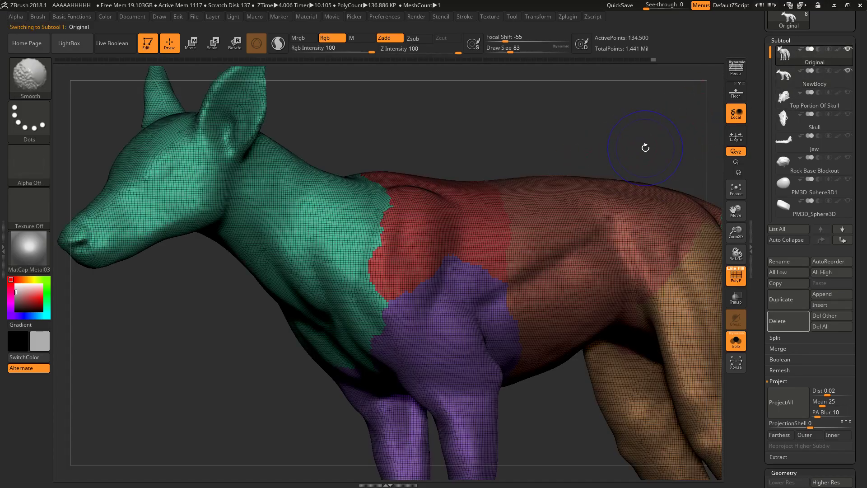
{"action": "key", "text": "shift+f"}
{"action": "left_click", "coordinate": [783, 80]}
{"action": "left_click_drag", "start_coordinate": [380, 137], "coordinate": [419, 190], "text": "alt"}
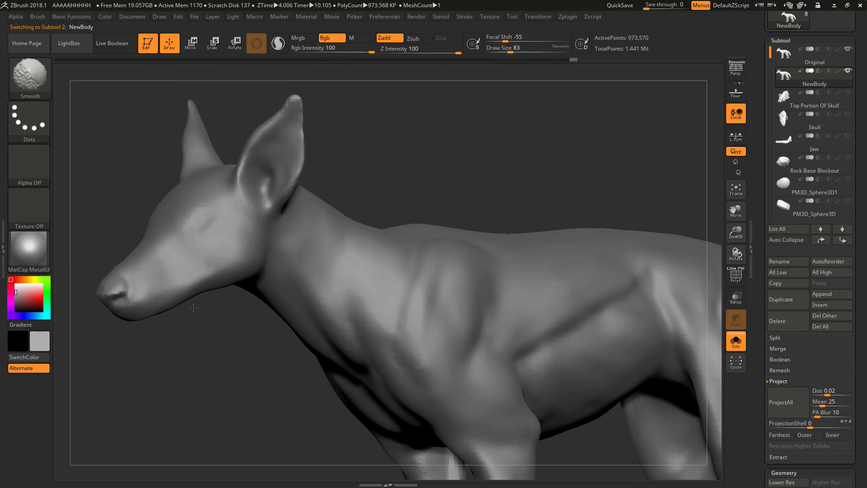
- Smooth NewBody's shoulder and rear flank with the Smooth brush at draw size 163
{"action": "right_click_drag", "start_coordinate": [188, 310], "coordinate": [177, 311], "text": "shift"}
{"action": "right_click_drag", "start_coordinate": [484, 265], "coordinate": [418, 248], "text": "ctrl"}
{"action": "key", "text": "space"}
{"action": "left_click_drag", "start_coordinate": [359, 310], "coordinate": [369, 310]}
{"action": "left_click_drag", "start_coordinate": [344, 298], "coordinate": [333, 301], "text": "shift"}
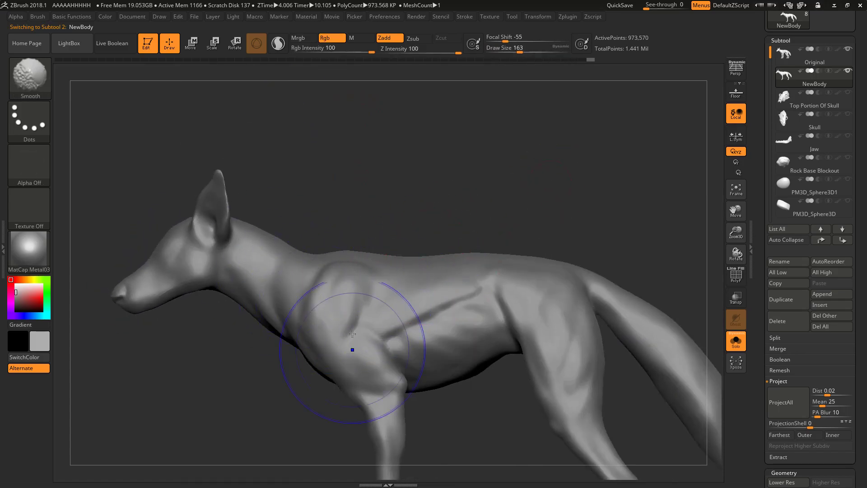
{"action": "left_click_drag", "start_coordinate": [525, 329], "coordinate": [515, 298], "text": "shift"}
- Reduce the brush size, show the wireframe, and lower NewBody to subdivision level 1
{"action": "right_click_drag", "start_coordinate": [630, 236], "coordinate": [448, 396], "text": "ctrl"}
{"action": "right_click_drag", "start_coordinate": [569, 236], "coordinate": [628, 240]}
{"action": "mouse_move", "coordinate": [627, 239]}
{"action": "right_mouse_down", "text": "ctrl"}
{"action": "mouse_move", "coordinate": [648, 248]}
{"action": "mouse_move", "coordinate": [600, 259]}
{"action": "right_mouse_up", "text": "ctrl"}
{"action": "key", "text": "space"}
{"action": "left_click_drag", "start_coordinate": [584, 262], "coordinate": [567, 263]}
{"action": "key", "text": "shift+f"}
{"action": "key", "text": "shift+d"}
{"action": "key", "text": "shift+d"}
{"action": "key", "text": "shift+d"}
{"action": "key", "text": "shift+d"}
{"action": "mouse_move", "coordinate": [621, 247]}
{"action": "left_mouse_down"}
{"action": "mouse_move", "coordinate": [515, 265]}
{"action": "mouse_move", "coordinate": [610, 246]}
{"action": "mouse_move", "coordinate": [635, 213]}
{"action": "mouse_move", "coordinate": [551, 221]}
{"action": "mouse_move", "coordinate": [639, 216]}
{"action": "mouse_move", "coordinate": [646, 202]}
{"action": "mouse_move", "coordinate": [597, 207]}
{"action": "mouse_move", "coordinate": [620, 231]}
{"action": "mouse_move", "coordinate": [572, 270]}
{"action": "left_mouse_up"}
{"action": "left_click_drag", "start_coordinate": [612, 381], "coordinate": [596, 381]}
- Mask both hind legs up to the hips with the MaskPen brush, reducing the draw size to 49
{"action": "key", "text": "ctrl"}
{"action": "mouse_move", "coordinate": [664, 368]}
{"action": "left_mouse_down"}
{"action": "mouse_move", "coordinate": [576, 370]}
{"action": "mouse_move", "coordinate": [495, 317]}
{"action": "left_mouse_up"}
{"action": "key", "text": "space"}
{"action": "left_click_drag", "start_coordinate": [534, 259], "coordinate": [539, 260]}
{"action": "key", "text": "ctrl"}
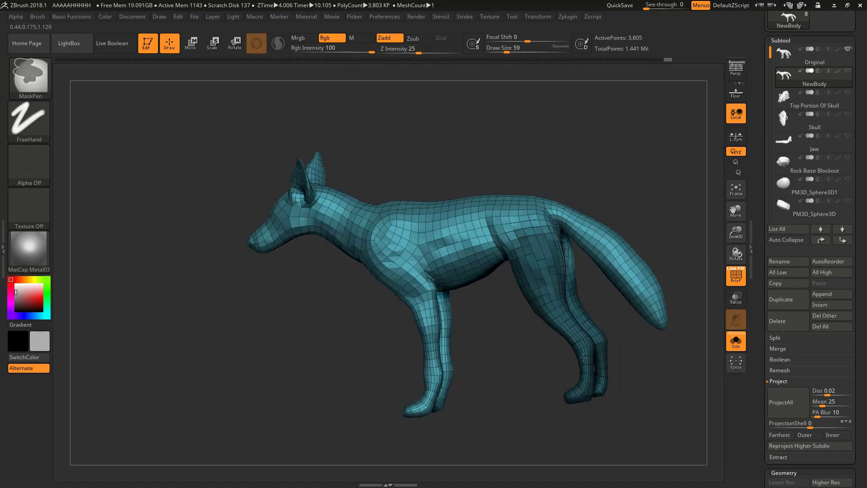
{"action": "mouse_move", "coordinate": [632, 216]}
{"action": "left_mouse_down"}
{"action": "mouse_move", "coordinate": [617, 252]}
{"action": "mouse_move", "coordinate": [600, 209]}
{"action": "mouse_move", "coordinate": [649, 199]}
{"action": "mouse_move", "coordinate": [628, 232]}
{"action": "left_mouse_up"}
{"action": "key", "text": "space"}
{"action": "left_click_drag", "start_coordinate": [528, 230], "coordinate": [524, 230]}
{"action": "key", "text": "ctrl"}
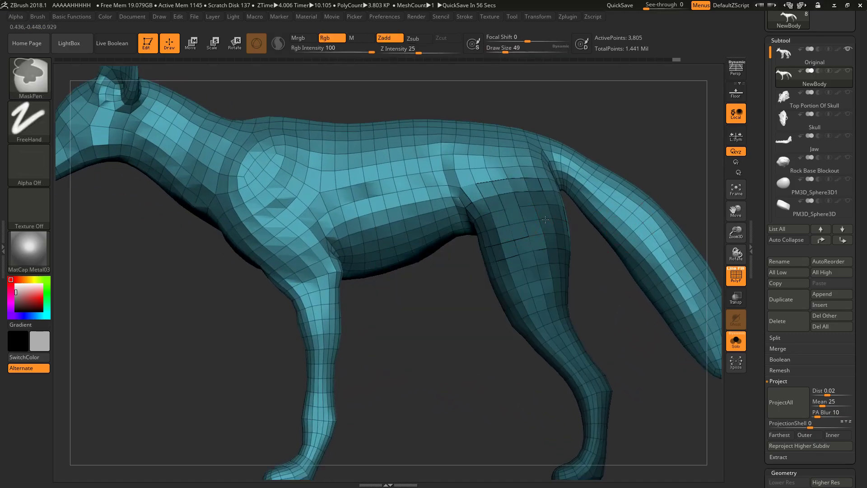
{"action": "left_click_drag", "start_coordinate": [589, 277], "coordinate": [542, 206]}
{"action": "left_click", "coordinate": [567, 225], "text": "ctrl"}
- Extend the hind leg mask around the rump below the tail with the draw size set to 31
{"action": "left_click_drag", "start_coordinate": [649, 164], "coordinate": [633, 107]}
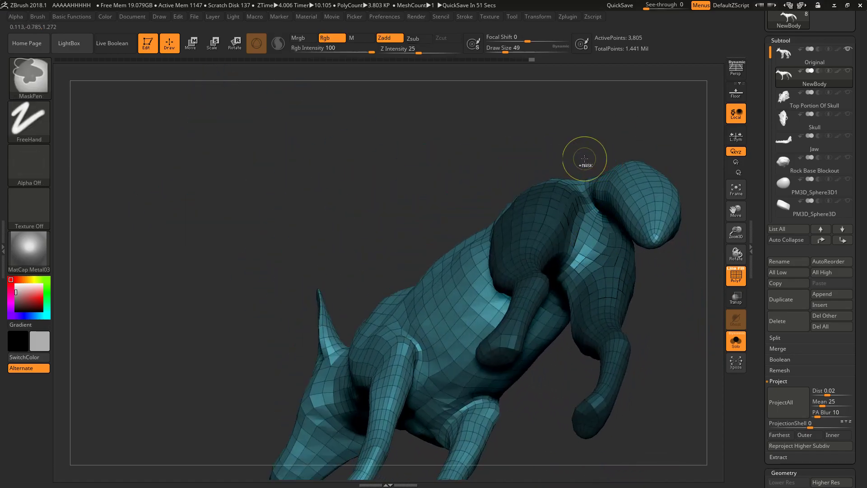
{"action": "key", "text": "ctrl+w"}
{"action": "left_click_drag", "start_coordinate": [555, 146], "coordinate": [589, 229]}
{"action": "key", "text": "shift+f"}
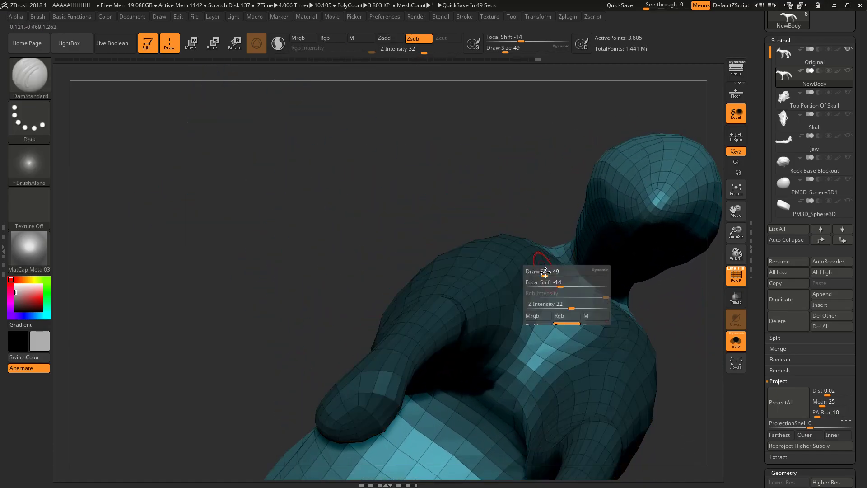
{"action": "key", "text": "ctrl"}
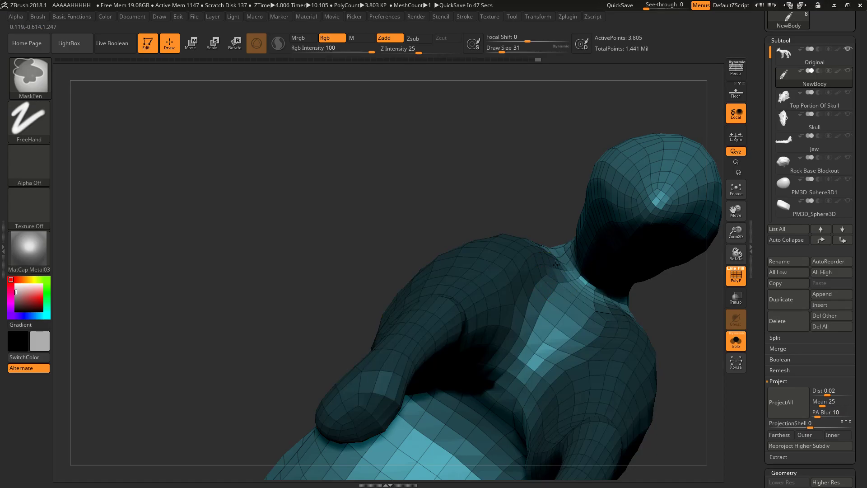
- Try converting the masked hind legs into a polygroup to check its border around the rump, and undo it
{"action": "key", "text": "ctrl+w"}
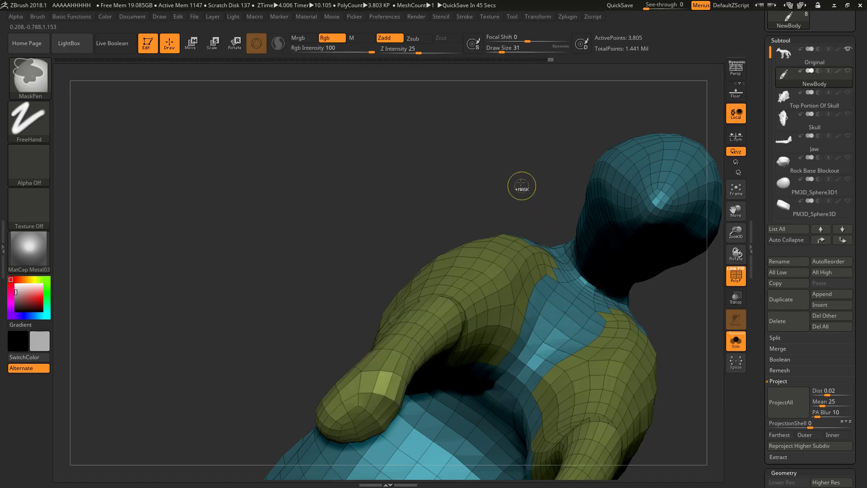
{"action": "left_click_drag", "start_coordinate": [516, 175], "coordinate": [537, 258]}
{"action": "key", "text": "ctrl+z"}
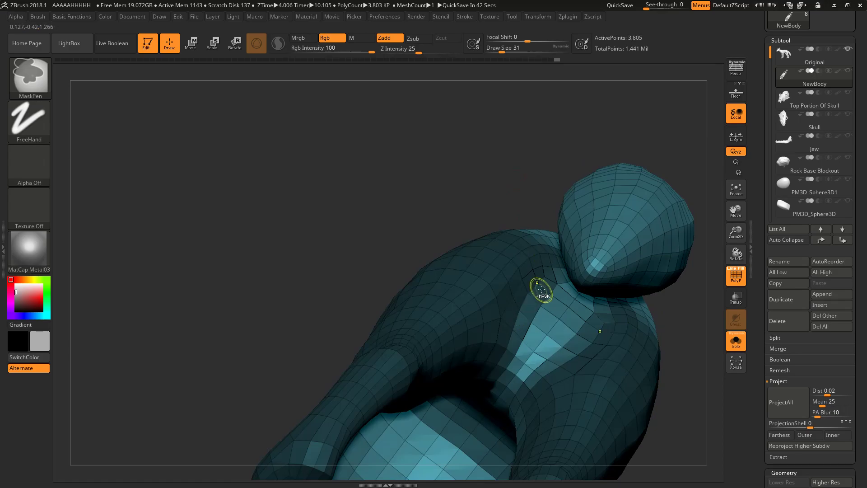
{"action": "key", "text": "ctrl+w"}
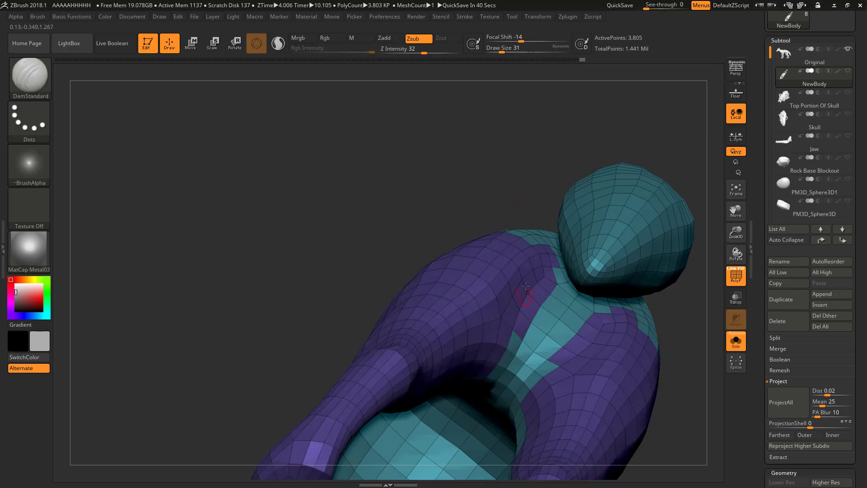
{"action": "mouse_move", "coordinate": [515, 211]}
{"action": "left_mouse_down"}
{"action": "mouse_move", "coordinate": [510, 183]}
{"action": "mouse_move", "coordinate": [530, 226]}
{"action": "left_mouse_up"}
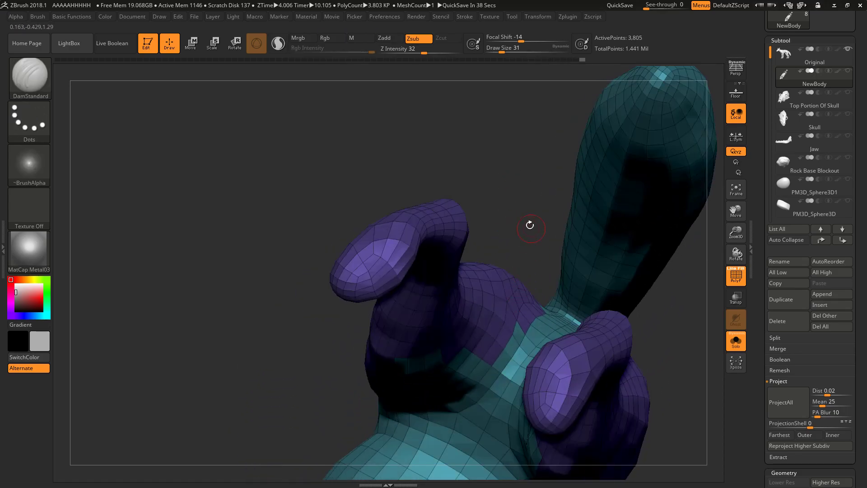
{"action": "key", "text": "shift+f"}
- Fill the gaps in the mask on the inner thighs and groin of both hind legs
{"action": "key", "text": "ctrl"}
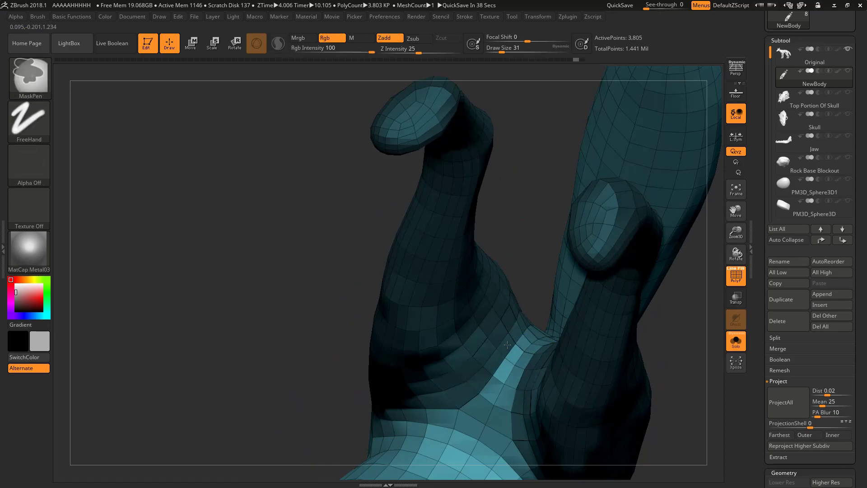
{"action": "key", "text": "shift+f"}
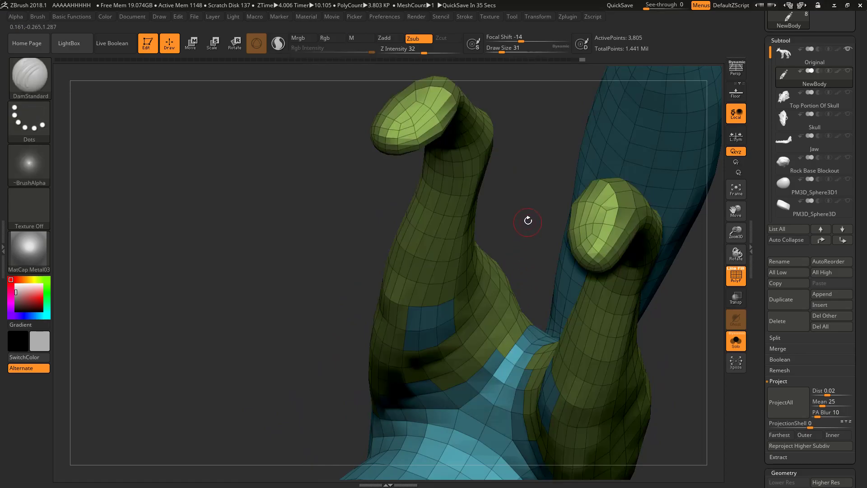
{"action": "left_click_drag", "start_coordinate": [526, 223], "coordinate": [474, 306]}
{"action": "key", "text": "shift+f"}
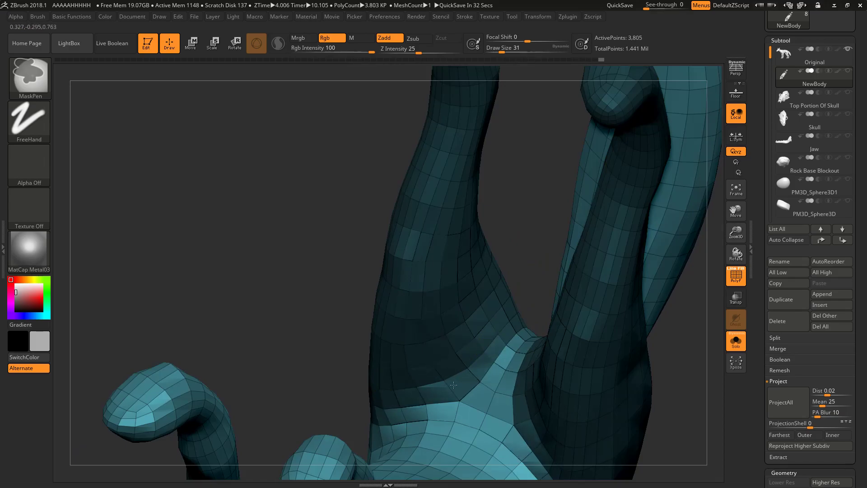
{"action": "key", "text": "shift+f"}
{"action": "key", "text": "shift+f"}
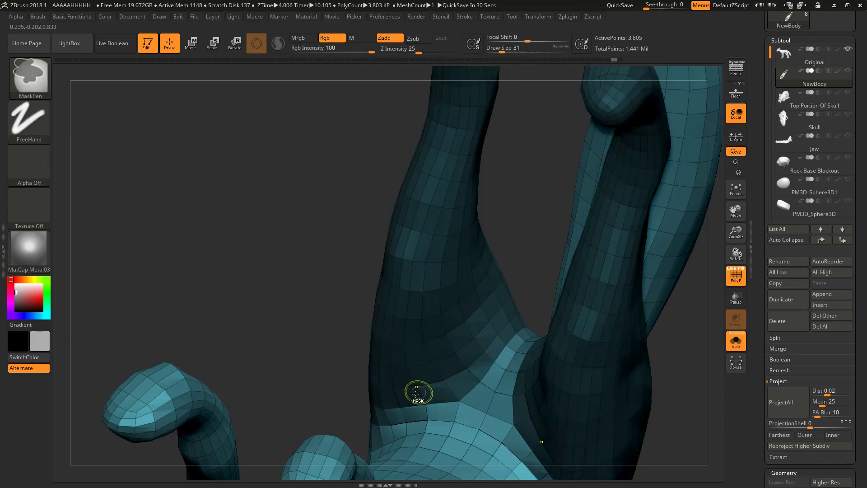
- Check the mask's upper edge across the rump, outer hips and flank from several angles
{"action": "left_click_drag", "start_coordinate": [511, 257], "coordinate": [524, 193]}
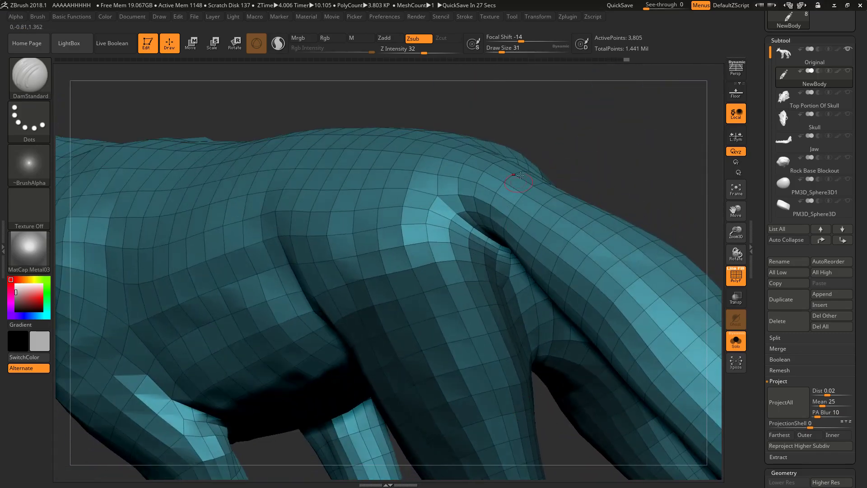
{"action": "key", "text": "shift+f"}
{"action": "left_click_drag", "start_coordinate": [629, 168], "coordinate": [559, 248]}
{"action": "key", "text": "shift+f"}
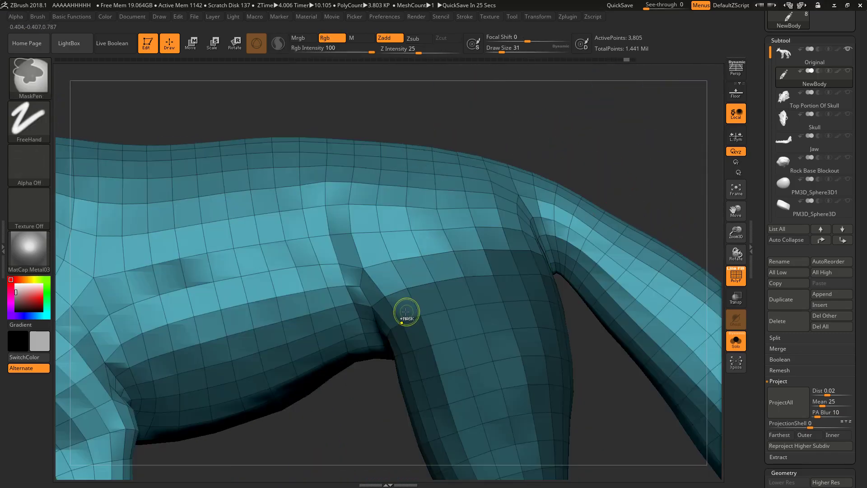
{"action": "left_click_drag", "start_coordinate": [344, 443], "coordinate": [449, 423], "text": "alt"}
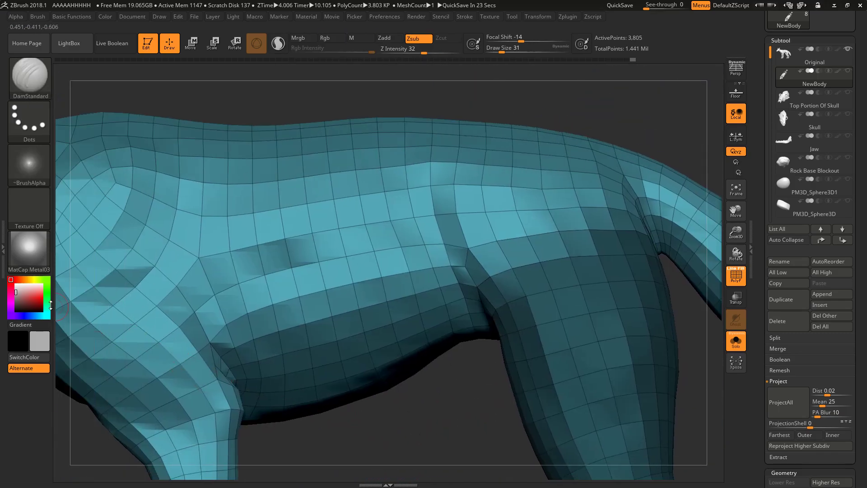
{"action": "left_click_drag", "start_coordinate": [354, 460], "coordinate": [268, 364]}
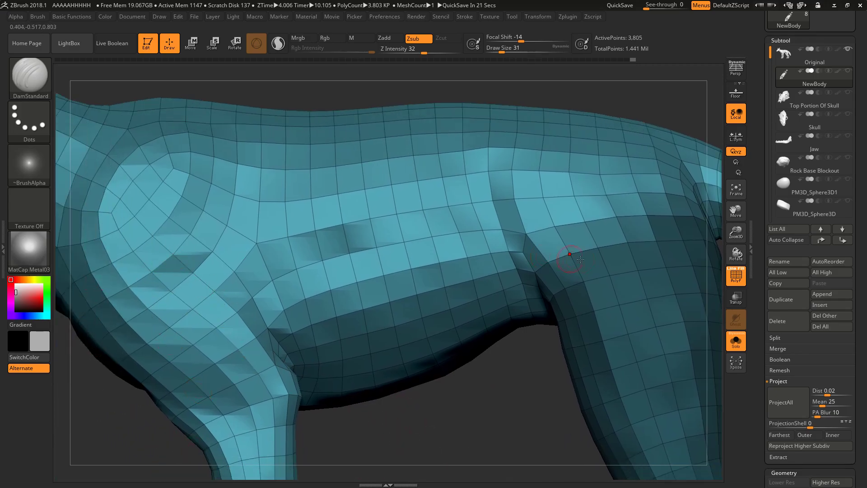
- Complete the hind leg mask at the flank and convert both masked hind legs into their own polygroup
{"action": "key", "text": "ctrl"}
{"action": "right_click_drag", "start_coordinate": [557, 263], "coordinate": [582, 283]}
{"action": "left_click_drag", "start_coordinate": [594, 237], "coordinate": [546, 263], "text": "ctrl"}
{"action": "key", "text": "ctrl+w"}
{"action": "mouse_move", "coordinate": [648, 170]}
{"action": "right_mouse_down"}
{"action": "mouse_move", "coordinate": [687, 133]}
{"action": "mouse_move", "coordinate": [636, 136]}
{"action": "mouse_move", "coordinate": [630, 161]}
{"action": "right_mouse_up"}
{"action": "left_click_drag", "start_coordinate": [629, 161], "coordinate": [592, 269]}
{"action": "key", "text": "ctrl"}
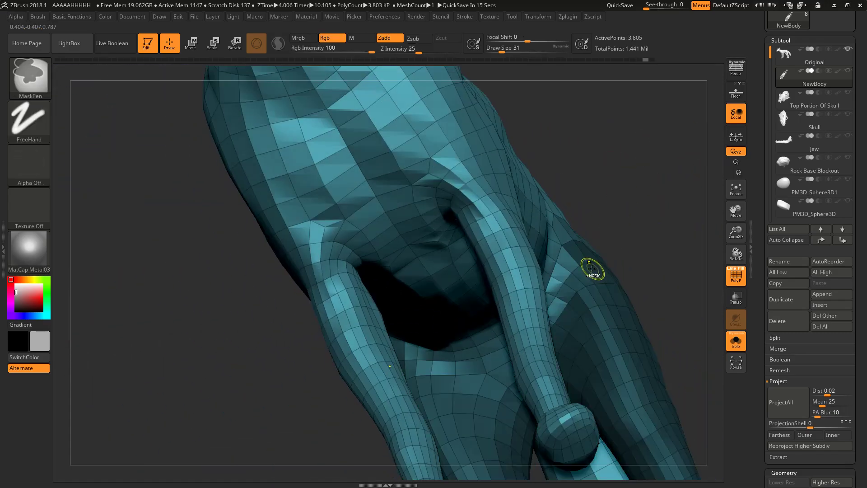
{"action": "mouse_move", "coordinate": [645, 208]}
{"action": "left_mouse_down"}
{"action": "mouse_move", "coordinate": [554, 350]}
{"action": "mouse_move", "coordinate": [357, 478]}
{"action": "left_mouse_up"}
{"action": "mouse_move", "coordinate": [467, 340]}
{"action": "left_mouse_down"}
{"action": "mouse_move", "coordinate": [510, 345]}
{"action": "mouse_move", "coordinate": [550, 424]}
{"action": "left_mouse_up"}
- Mask both front legs from the paws up to the upper arms with the draw size set to 54
{"action": "key", "text": "space"}
{"action": "left_click_drag", "start_coordinate": [413, 352], "coordinate": [425, 352]}
{"action": "left_click_drag", "start_coordinate": [447, 280], "coordinate": [469, 296], "text": "ctrl"}
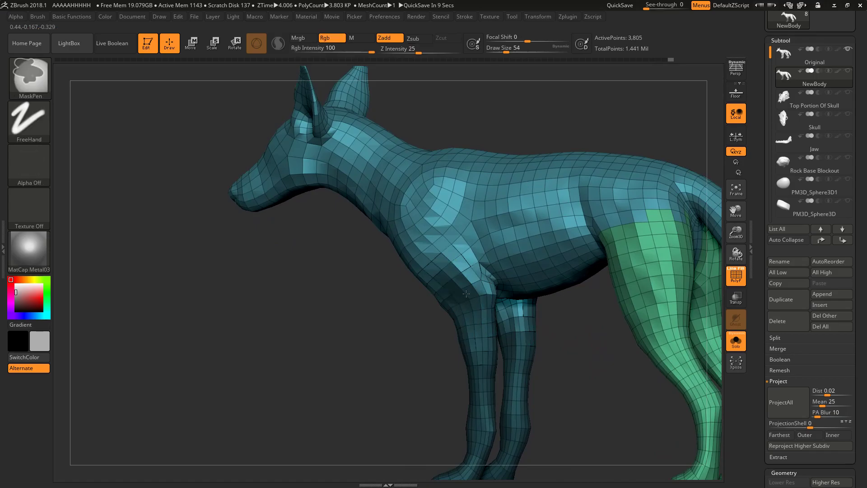
{"action": "mouse_move", "coordinate": [519, 337]}
{"action": "left_mouse_down", "text": "ctrl"}
{"action": "mouse_move", "coordinate": [515, 322]}
{"action": "mouse_move", "coordinate": [612, 268]}
{"action": "left_mouse_up", "text": "ctrl"}
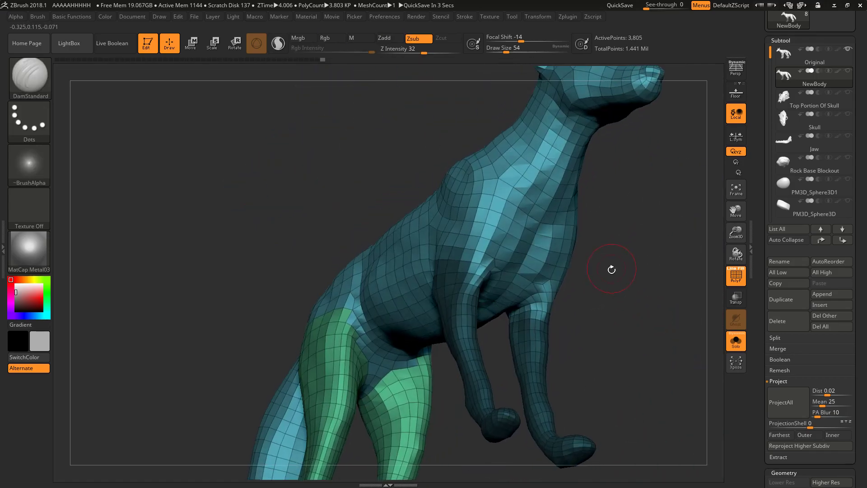
{"action": "right_click_drag", "start_coordinate": [612, 268], "coordinate": [557, 334], "text": "ctrl"}
{"action": "left_click_drag", "start_coordinate": [544, 331], "coordinate": [603, 290], "text": "ctrl"}
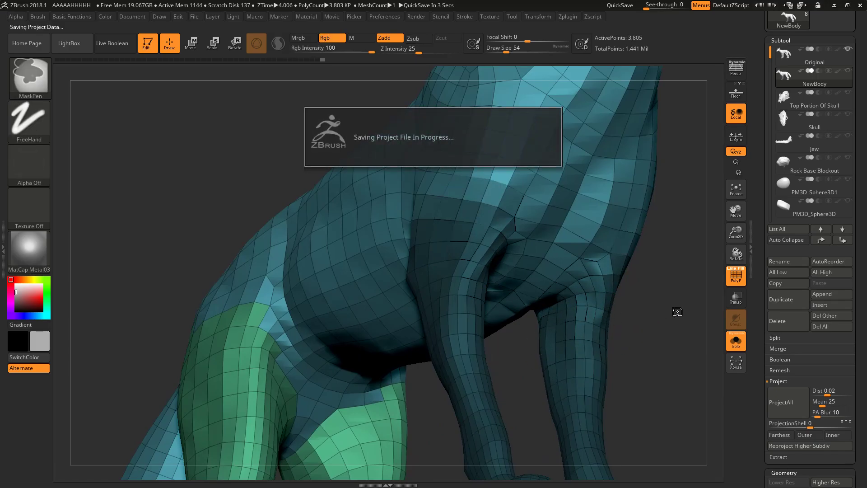
{"action": "right_click_drag", "start_coordinate": [646, 332], "coordinate": [600, 319]}
{"action": "right_click_drag", "start_coordinate": [307, 250], "coordinate": [257, 239]}
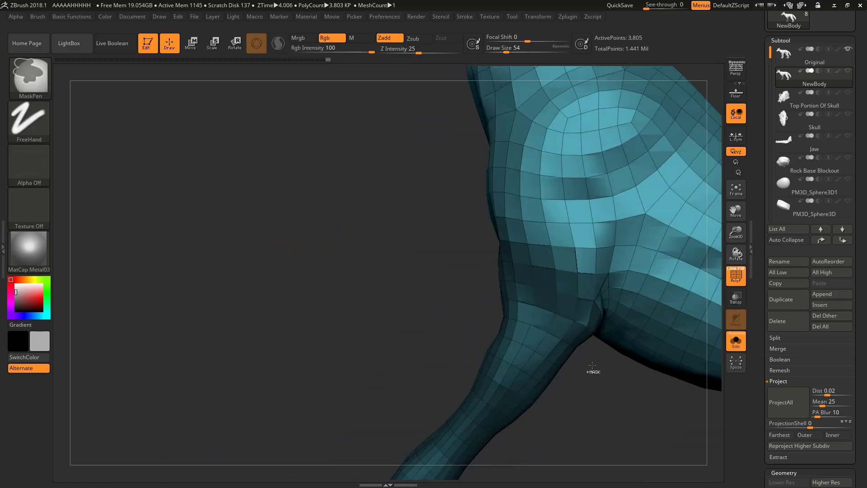
{"action": "right_click_drag", "start_coordinate": [592, 365], "coordinate": [566, 299]}
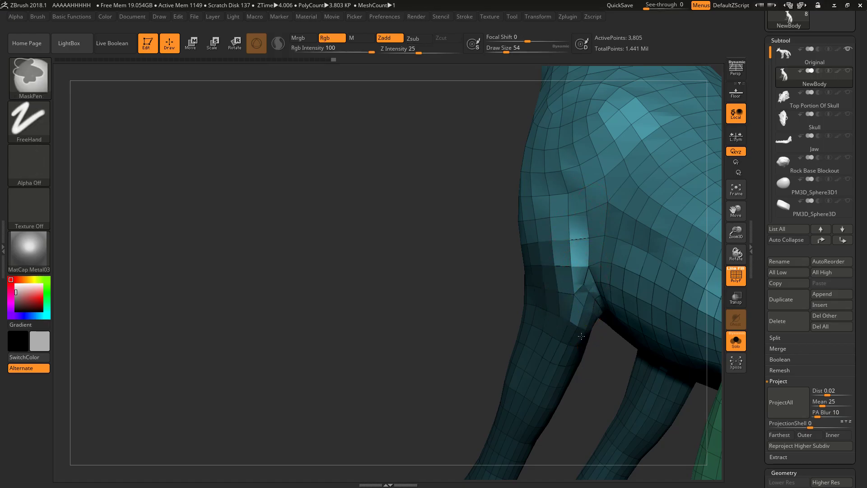
- Convert the masked front legs into their own polygroup
{"action": "key", "text": "ctrl+w"}
{"action": "mouse_move", "coordinate": [474, 269]}
{"action": "left_mouse_down"}
{"action": "mouse_move", "coordinate": [408, 242]}
{"action": "mouse_move", "coordinate": [421, 233]}
{"action": "mouse_move", "coordinate": [423, 244]}
{"action": "mouse_move", "coordinate": [501, 260]}
{"action": "mouse_move", "coordinate": [586, 316]}
{"action": "mouse_move", "coordinate": [420, 244]}
{"action": "mouse_move", "coordinate": [464, 194]}
{"action": "left_mouse_up"}
{"action": "key", "text": "ctrl+z"}
{"action": "key", "text": "ctrl+w"}
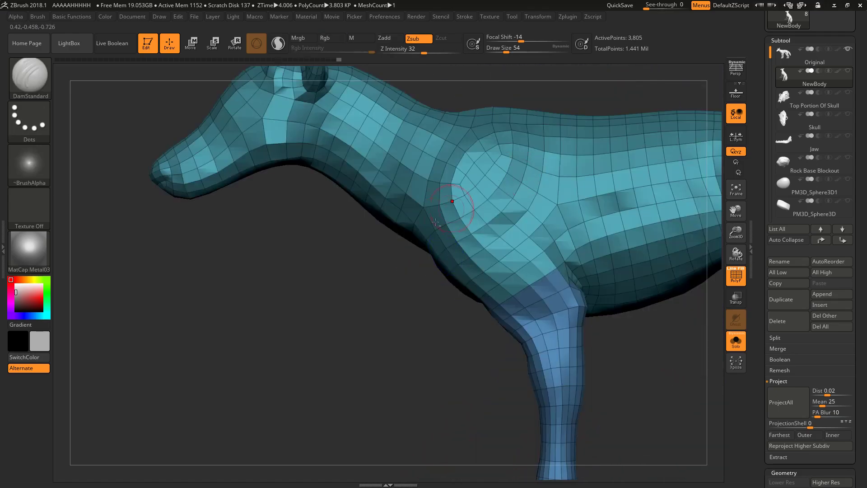
- Mask the head and neck down to the front of the shoulders and convert them into a polygroup
{"action": "left_click_drag", "start_coordinate": [319, 207], "coordinate": [395, 299], "text": "alt"}
{"action": "mouse_move", "coordinate": [184, 116]}
{"action": "left_mouse_down", "text": "ctrl"}
{"action": "mouse_move", "coordinate": [285, 180]}
{"action": "mouse_move", "coordinate": [405, 396]}
{"action": "left_mouse_up", "text": "ctrl"}
{"action": "left_click_drag", "start_coordinate": [490, 161], "coordinate": [337, 90], "text": "ctrl"}
{"action": "left_click_drag", "start_coordinate": [486, 126], "coordinate": [482, 150], "text": "alt"}
{"action": "mouse_move", "coordinate": [527, 125]}
{"action": "left_mouse_down", "text": "ctrl"}
{"action": "mouse_move", "coordinate": [332, 288]}
{"action": "mouse_move", "coordinate": [385, 246]}
{"action": "left_mouse_up", "text": "ctrl"}
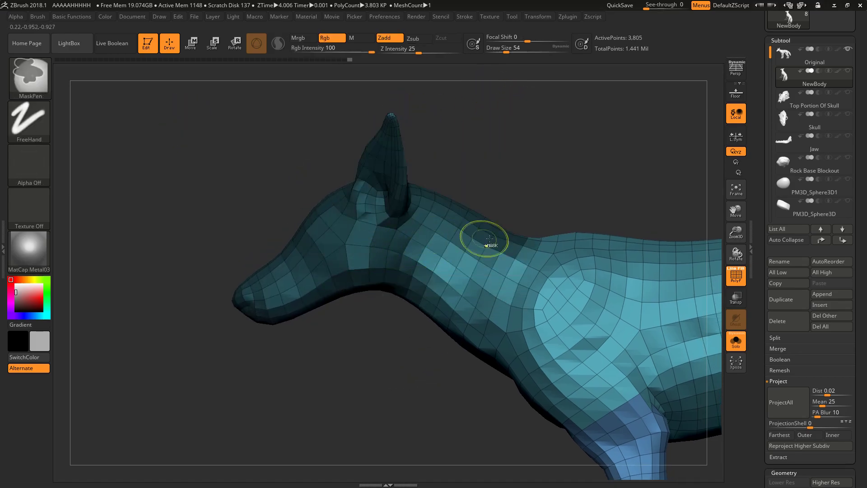
{"action": "left_click_drag", "start_coordinate": [523, 242], "coordinate": [473, 357], "text": "ctrl"}
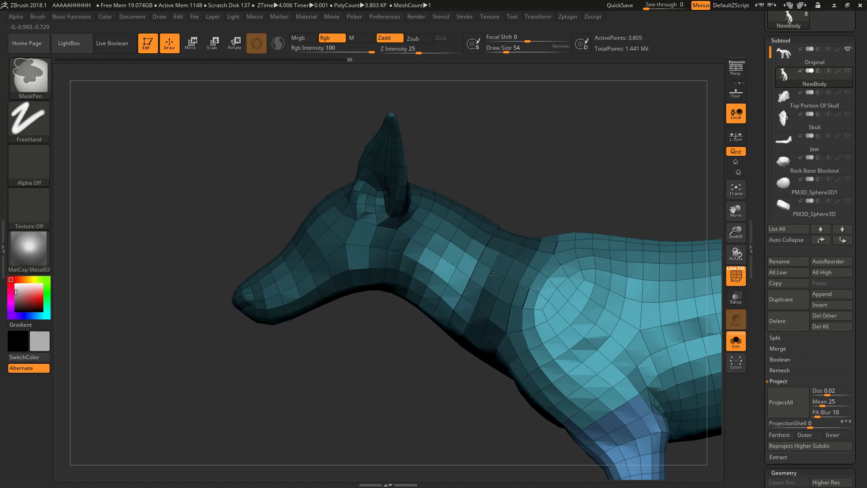
{"action": "left_click_drag", "start_coordinate": [488, 297], "coordinate": [447, 262], "text": "ctrl"}
{"action": "left_click_drag", "start_coordinate": [485, 77], "coordinate": [246, 349], "text": "ctrl"}
{"action": "key", "text": "ctrl+w"}
- Try masking the ears and converting them into a polygroup, and undo it
{"action": "left_click_drag", "start_coordinate": [553, 172], "coordinate": [665, 340]}
{"action": "left_click_drag", "start_coordinate": [688, 170], "coordinate": [656, 211], "text": "alt"}
{"action": "mouse_move", "coordinate": [432, 122]}
{"action": "left_mouse_down", "text": "ctrl"}
{"action": "mouse_move", "coordinate": [506, 211]}
{"action": "mouse_move", "coordinate": [532, 223]}
{"action": "left_mouse_up", "text": "ctrl"}
{"action": "mouse_move", "coordinate": [557, 191]}
{"action": "left_mouse_down"}
{"action": "mouse_move", "coordinate": [553, 168]}
{"action": "mouse_move", "coordinate": [520, 196]}
{"action": "left_mouse_up"}
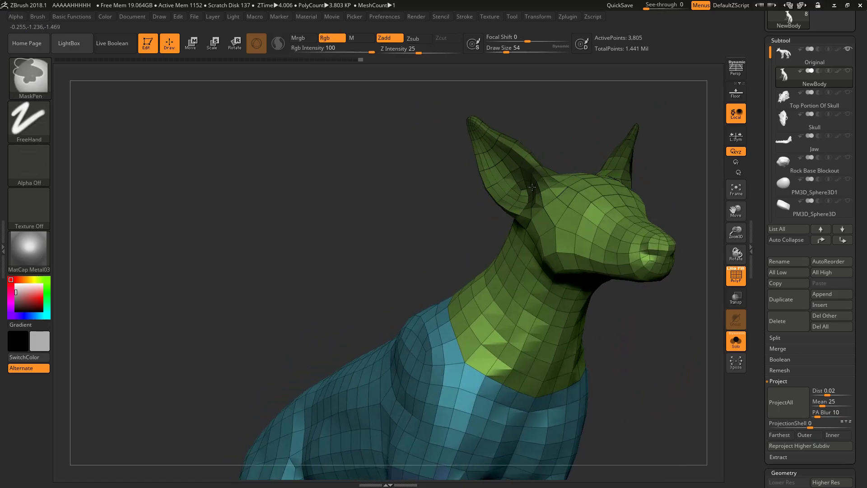
{"action": "left_click_drag", "start_coordinate": [663, 149], "coordinate": [481, 146]}
{"action": "key", "text": "ctrl+w"}
{"action": "left_click_drag", "start_coordinate": [650, 219], "coordinate": [544, 154]}
{"action": "key", "text": "ctrl+z"}
{"action": "key", "text": "ctrl+z"}
{"action": "key", "text": "ctrl+z"}
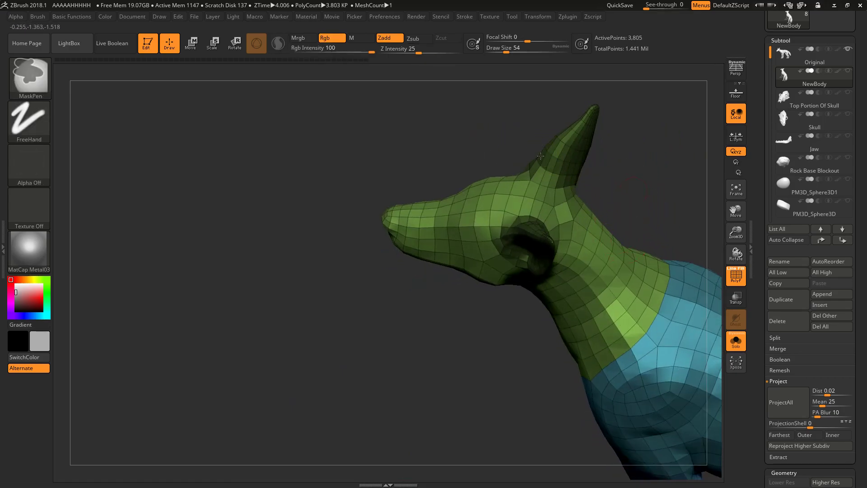
- Mask both ears down to their bases on the head and give them their own polygroup
{"action": "left_click_drag", "start_coordinate": [526, 189], "coordinate": [550, 200]}
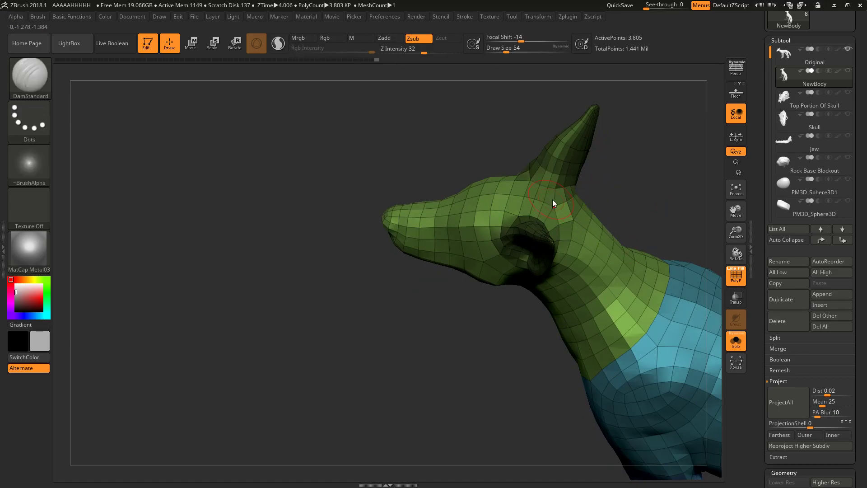
{"action": "mouse_move", "coordinate": [638, 202]}
{"action": "left_mouse_down"}
{"action": "mouse_move", "coordinate": [565, 209]}
{"action": "mouse_move", "coordinate": [593, 199]}
{"action": "left_mouse_up"}
{"action": "right_click_drag", "start_coordinate": [593, 199], "coordinate": [565, 203], "text": "ctrl"}
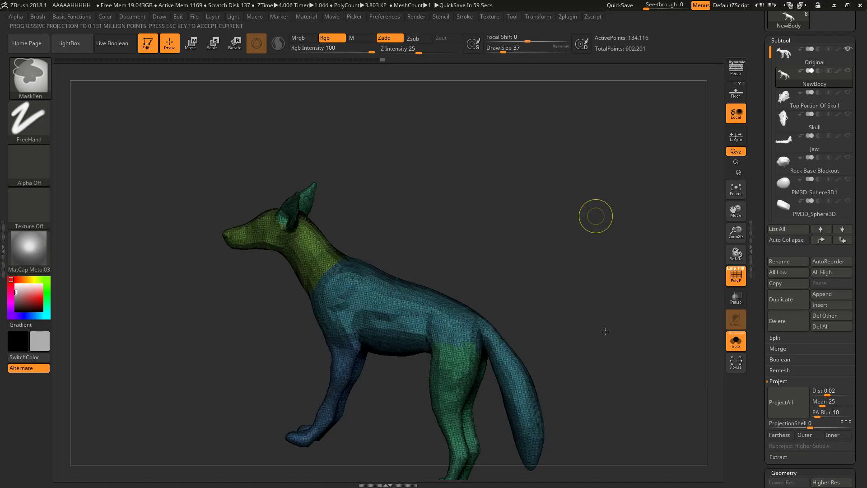
- Step NewBody down to its lowest subdivision level
{"action": "left_click_drag", "start_coordinate": [612, 342], "coordinate": [611, 240], "text": "alt"}
{"action": "key", "text": "shift+d"}
{"action": "key", "text": "shift+d"}
{"action": "key", "text": "shift+d"}
{"action": "key", "text": "shift+d"}
- Mask the whole tail up to its base at the rump with the draw size at 37
{"action": "left_click_drag", "start_coordinate": [612, 375], "coordinate": [644, 199]}
{"action": "left_click_drag", "start_coordinate": [651, 128], "coordinate": [562, 342], "text": "ctrl"}
{"action": "mouse_move", "coordinate": [598, 178]}
{"action": "left_mouse_down", "text": "ctrl"}
{"action": "mouse_move", "coordinate": [556, 240]}
{"action": "mouse_move", "coordinate": [522, 265]}
{"action": "mouse_move", "coordinate": [578, 226]}
{"action": "mouse_move", "coordinate": [645, 217]}
{"action": "mouse_move", "coordinate": [315, 157]}
{"action": "mouse_move", "coordinate": [528, 378]}
{"action": "mouse_move", "coordinate": [513, 401]}
{"action": "left_mouse_up", "text": "ctrl"}
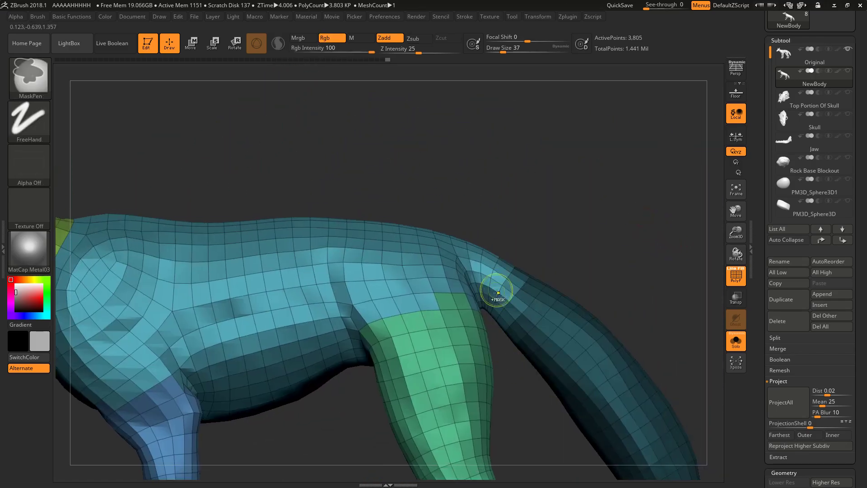
{"action": "left_click", "coordinate": [492, 280], "text": "ctrl"}
{"action": "left_click", "coordinate": [488, 277], "text": "ctrl"}
{"action": "left_click_drag", "start_coordinate": [579, 188], "coordinate": [509, 405], "text": "ctrl"}
{"action": "left_click_drag", "start_coordinate": [484, 307], "coordinate": [482, 310], "text": "ctrl"}
- Try converting the masked tail into a polygroup to check its border at the rump, and undo it
{"action": "key", "text": "ctrl+w"}
{"action": "left_click_drag", "start_coordinate": [584, 236], "coordinate": [541, 229]}
{"action": "key", "text": "ctrl+z"}
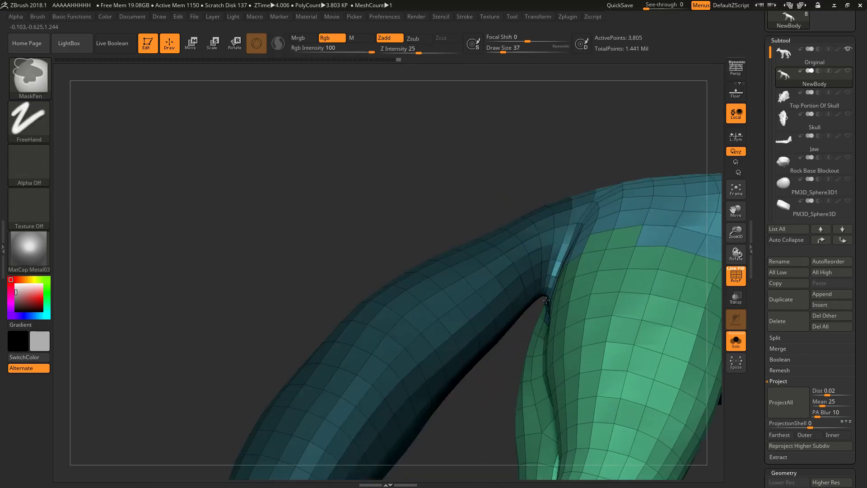
- Refine the mask around the tail base with the draw size set to 25 and convert the tail into its own polygroup
{"action": "left_click_drag", "start_coordinate": [556, 172], "coordinate": [559, 266]}
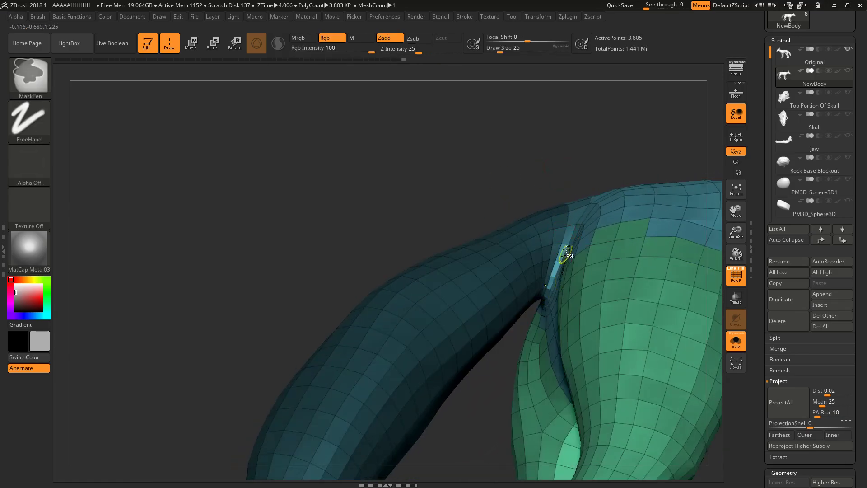
{"action": "key", "text": "ctrl+w"}
{"action": "left_click_drag", "start_coordinate": [567, 172], "coordinate": [555, 243]}
{"action": "key", "text": "ctrl+z"}
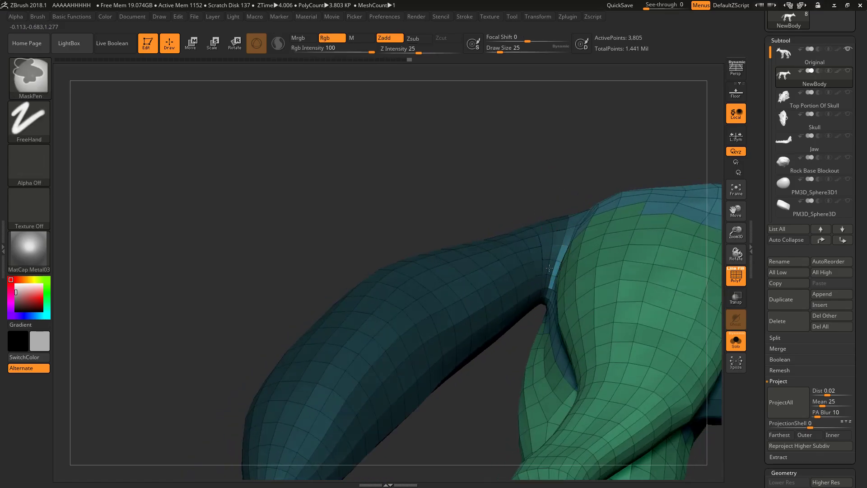
{"action": "key", "text": "ctrl+w"}
{"action": "mouse_move", "coordinate": [559, 166]}
{"action": "left_mouse_down"}
{"action": "mouse_move", "coordinate": [570, 130]}
{"action": "mouse_move", "coordinate": [554, 146]}
{"action": "mouse_move", "coordinate": [470, 140]}
{"action": "mouse_move", "coordinate": [532, 161]}
{"action": "mouse_move", "coordinate": [520, 176]}
{"action": "left_mouse_up"}
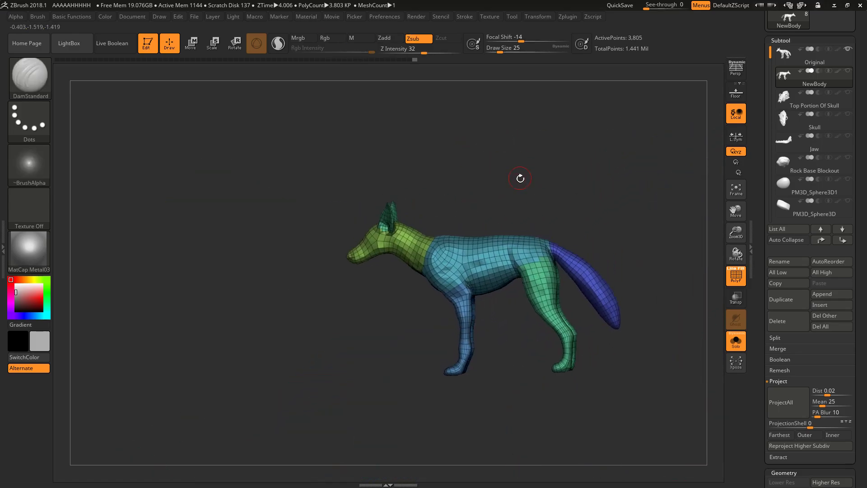
- Frame the body, raise it to the highest subdivision level and inspect the sculpted detail with the polyframe off
{"action": "key", "text": "g"}
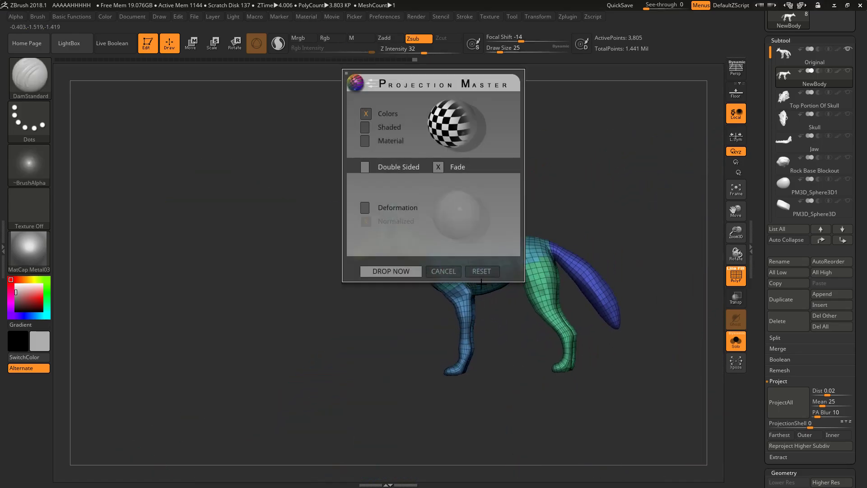
{"action": "left_click", "coordinate": [443, 271]}
{"action": "key", "text": "f"}
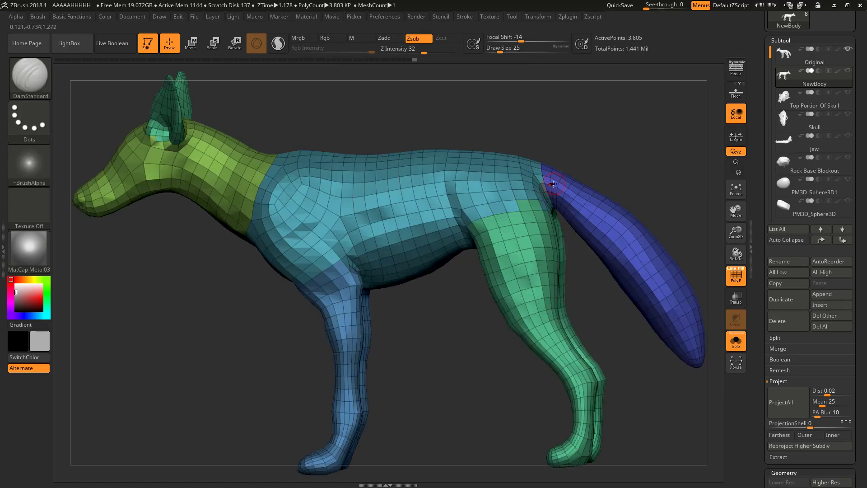
{"action": "key", "text": "d"}
{"action": "key", "text": "d"}
{"action": "key", "text": "d"}
{"action": "key", "text": "d"}
{"action": "key", "text": "shift+f"}
{"action": "left_click_drag", "start_coordinate": [625, 149], "coordinate": [596, 187]}
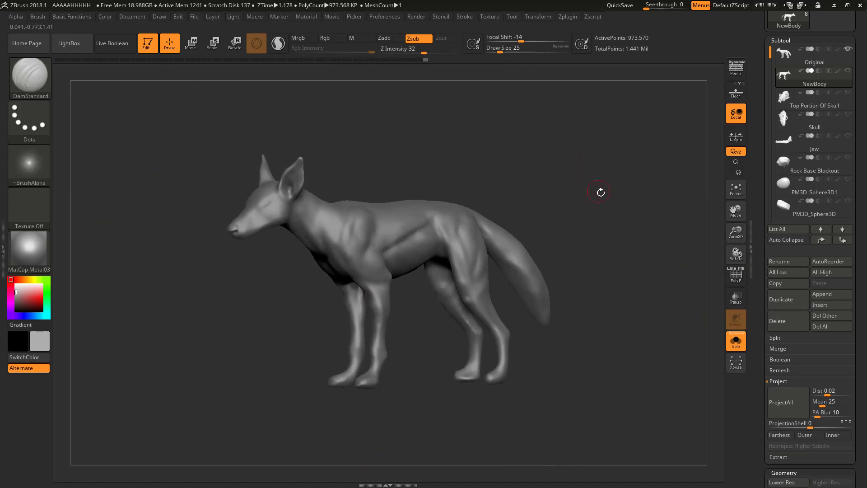
- Turn the polyframe on, isolate the hind legs polygroup, try masking its upper part, and show the whole body again
{"action": "key", "text": "shift+f"}
{"action": "left_click", "coordinate": [496, 311], "text": "ctrl+shift"}
{"action": "left_click_drag", "start_coordinate": [522, 309], "coordinate": [535, 300]}
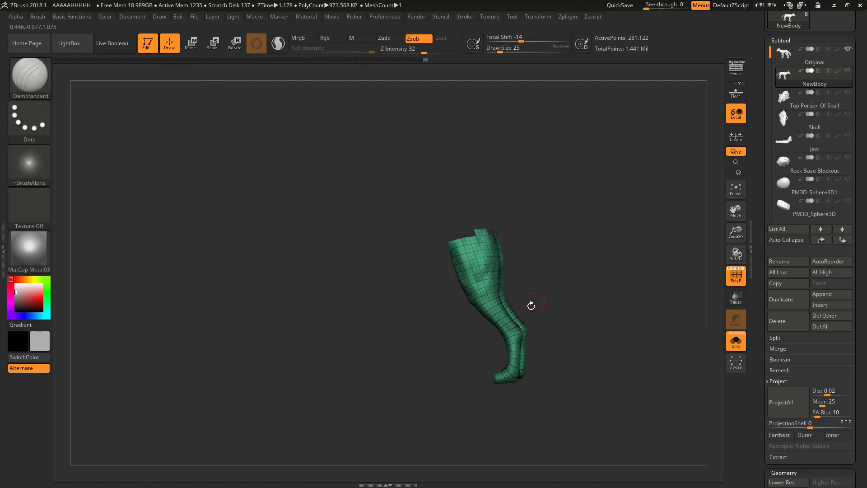
{"action": "left_click_drag", "start_coordinate": [546, 184], "coordinate": [435, 303], "text": "ctrl"}
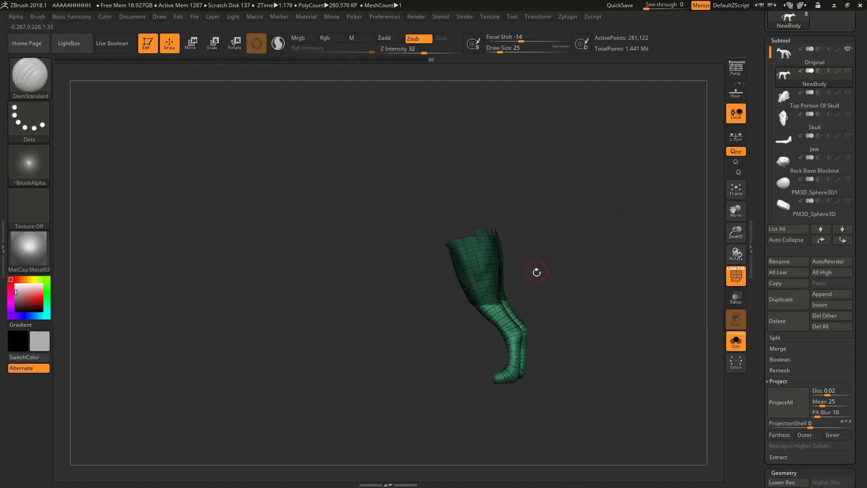
{"action": "left_click", "coordinate": [588, 228], "text": "ctrl+shift"}
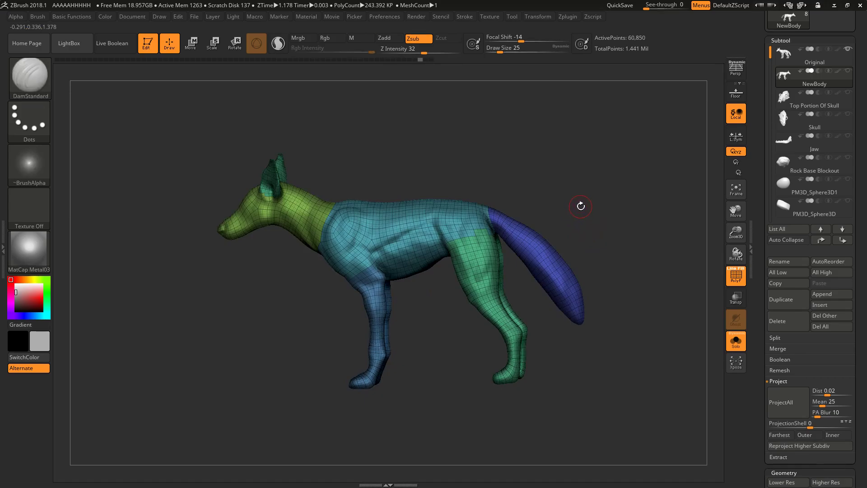
- Return NewBody to its lowest subdivision level and view the colored polygroups from a three-quarter angle
{"action": "key", "text": "shift+d"}
{"action": "key", "text": "shift+d"}
{"action": "key", "text": "shift+d"}
{"action": "left_click_drag", "start_coordinate": [577, 206], "coordinate": [618, 206]}
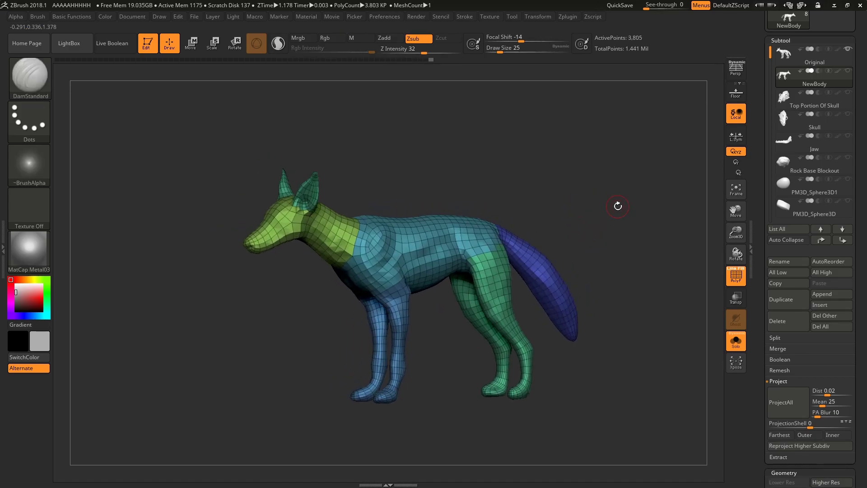